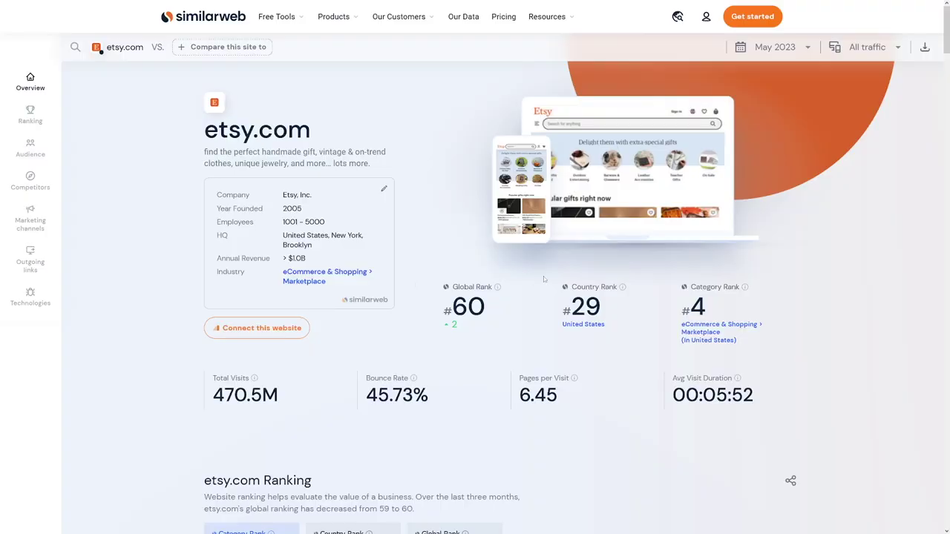
# Examine Etsy's traffic overview on Similarweb, focusing on the top countries' shares for the United States, United Kingdom and Canada
pyautogui.scroll(-13, 544, 276)
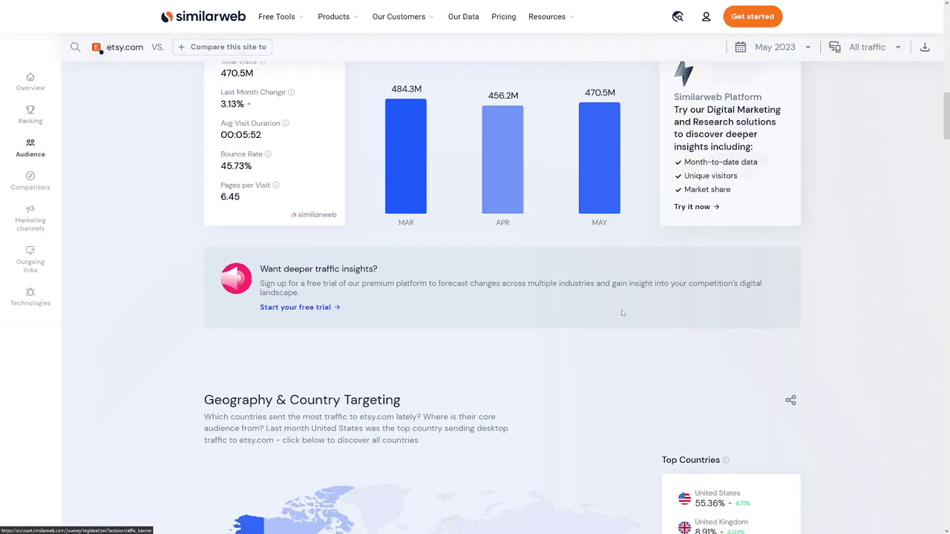
pyautogui.scroll(-5, 623, 312)
pyautogui.scroll(2, 637, 311)
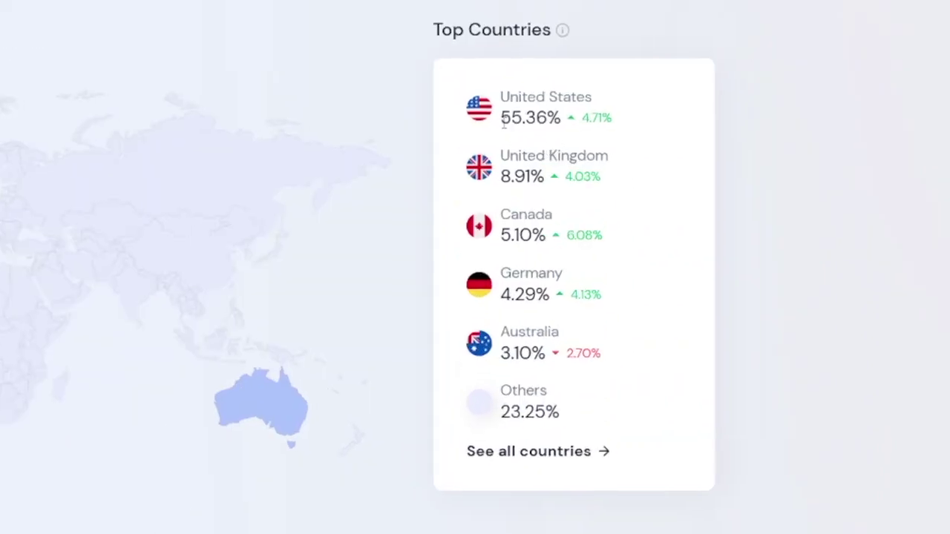
pyautogui.moveTo(502, 122); pyautogui.dragTo(562, 119)
pyautogui.click(549, 104)
pyautogui.moveTo(509, 176); pyautogui.dragTo(531, 176)
pyautogui.click(520, 226)
pyautogui.moveTo(501, 236); pyautogui.dragTo(547, 236)
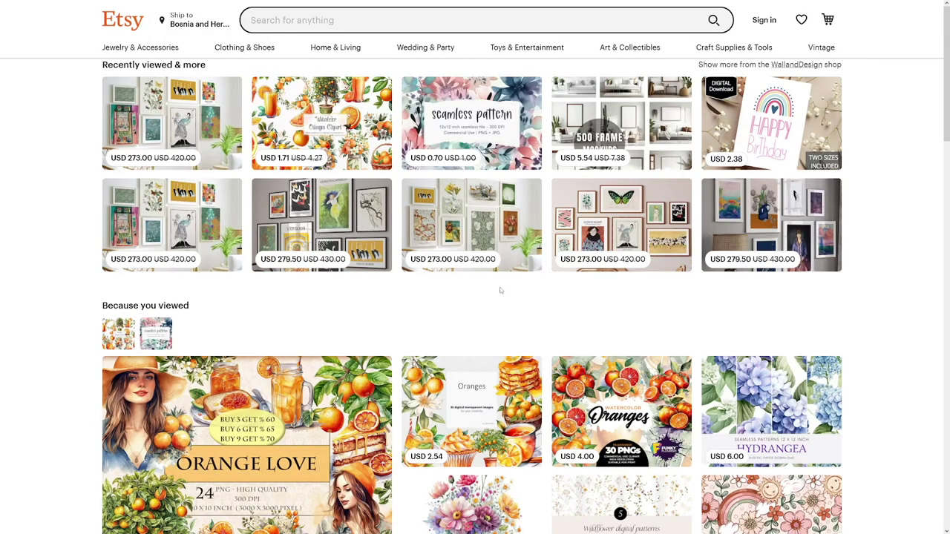
# Switch to Etsy and browse the home page recommendations and the search results for "ai"
pyautogui.scroll(-6, 501, 291)
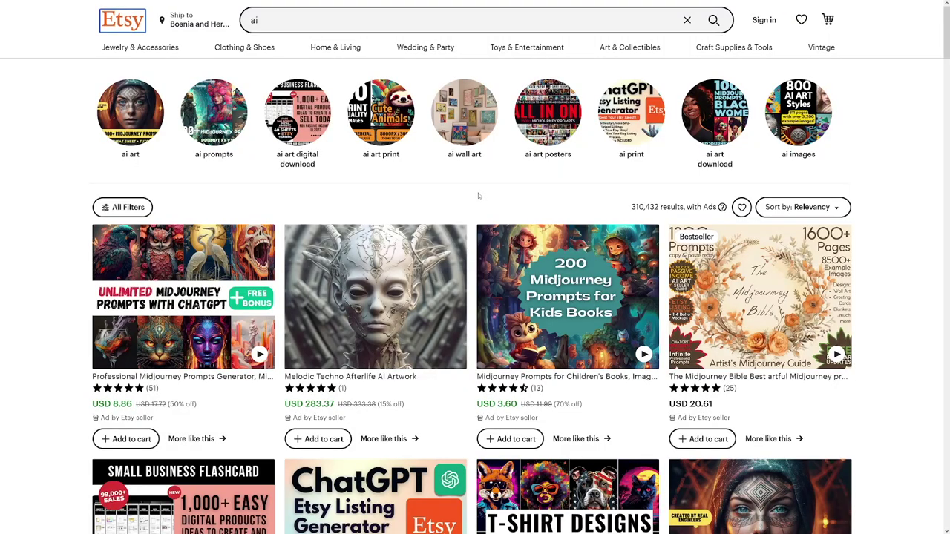
pyautogui.scroll(-5, 466, 197)
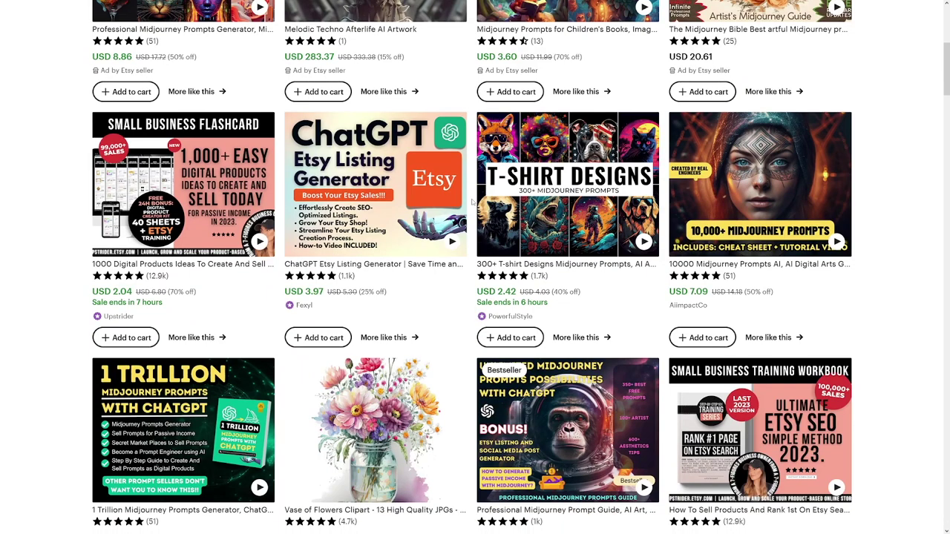
pyautogui.scroll(-6, 471, 200)
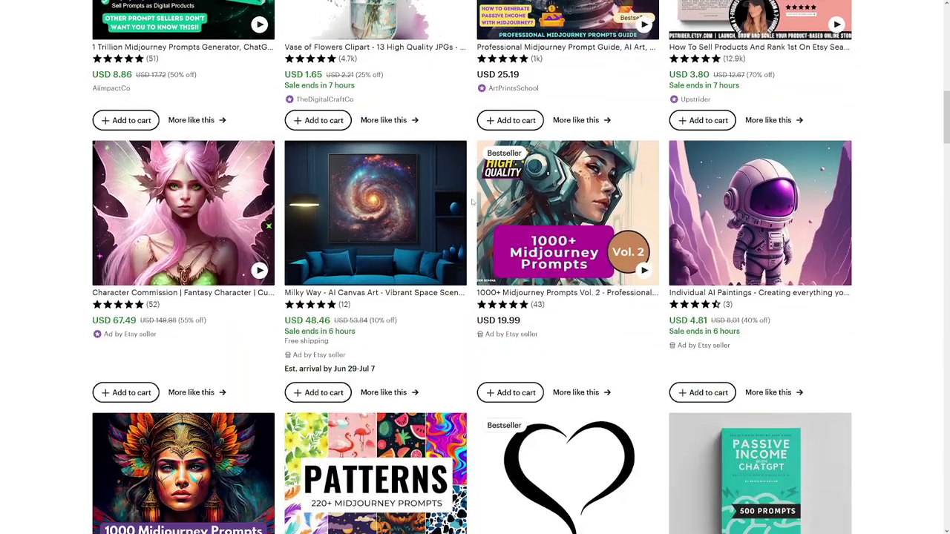
pyautogui.scroll(-2, 472, 200)
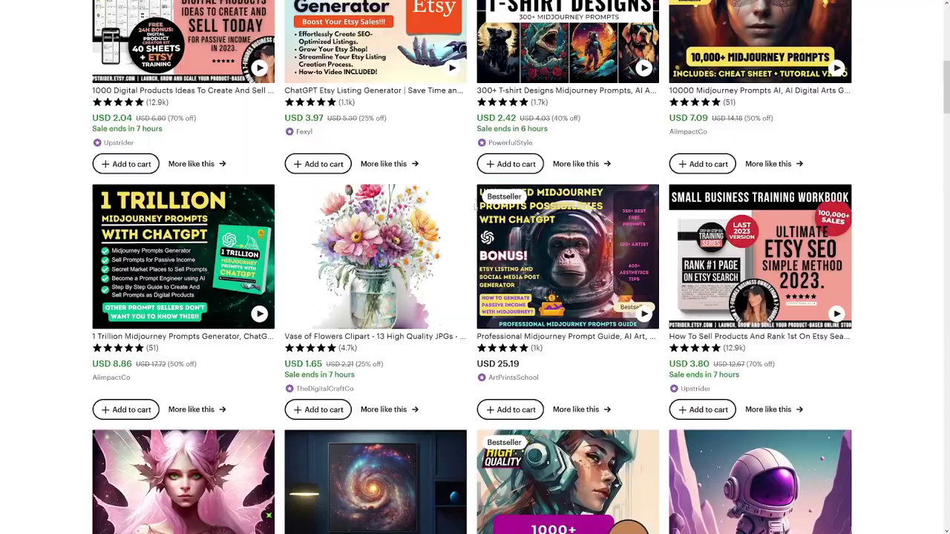
pyautogui.scroll(7, 475, 208)
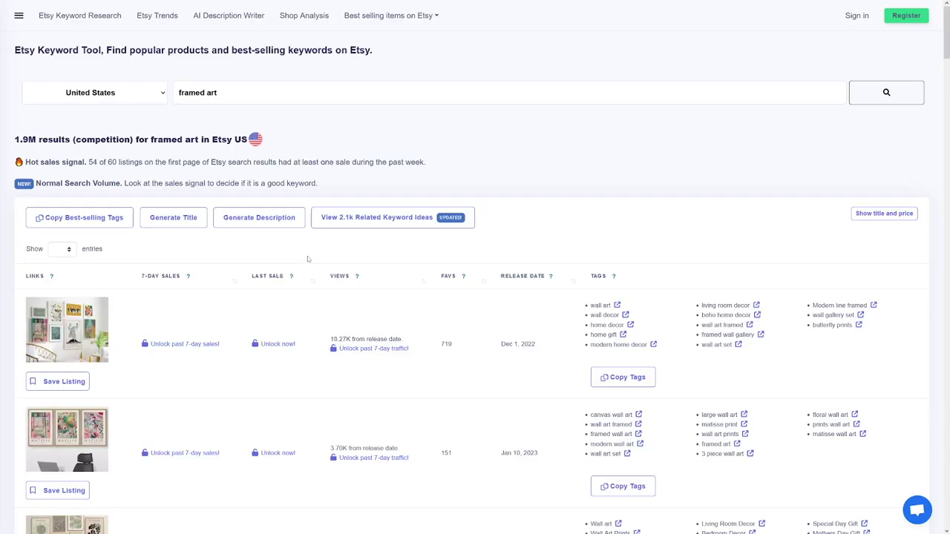
# Switch to the InsightFactory Etsy keyword tool and review the United States "framed art" results, including competition, sales signal, listings and tags
pyautogui.moveTo(217, 92); pyautogui.dragTo(183, 92)
pyautogui.click(242, 88)
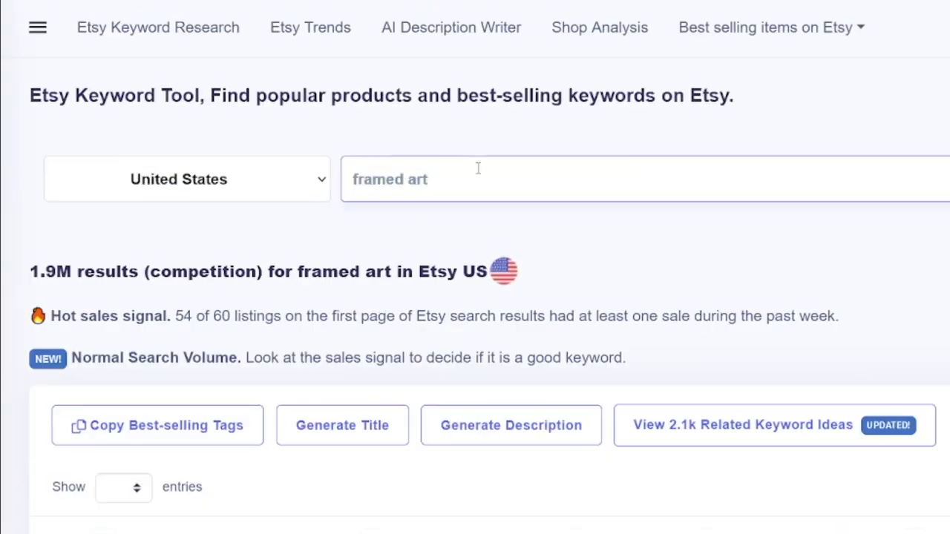
pyautogui.click(875, 336)
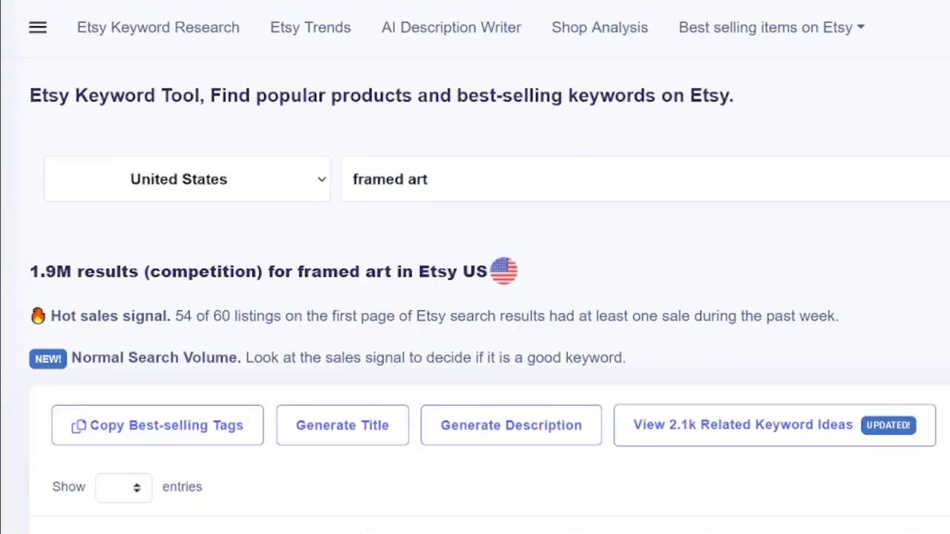
pyautogui.scroll(-1, 491, 229)
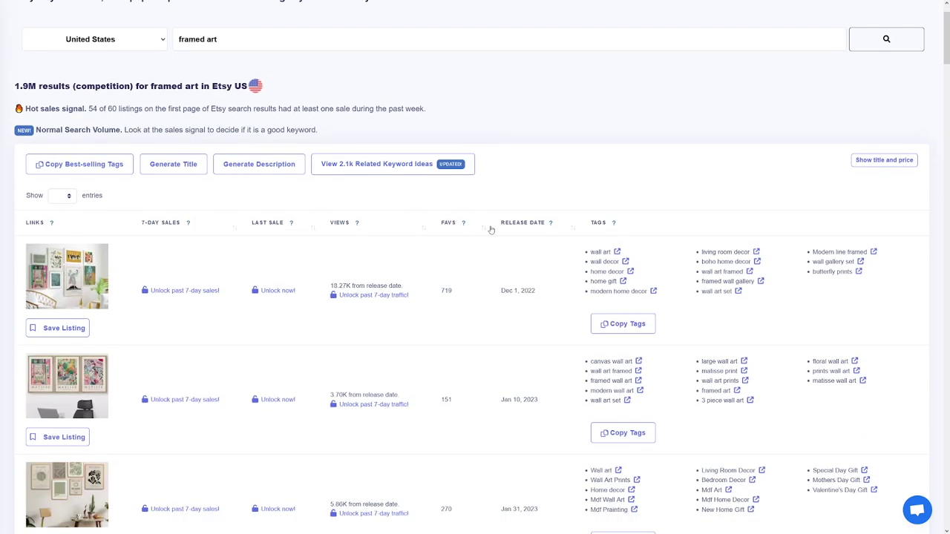
pyautogui.scroll(-2, 491, 229)
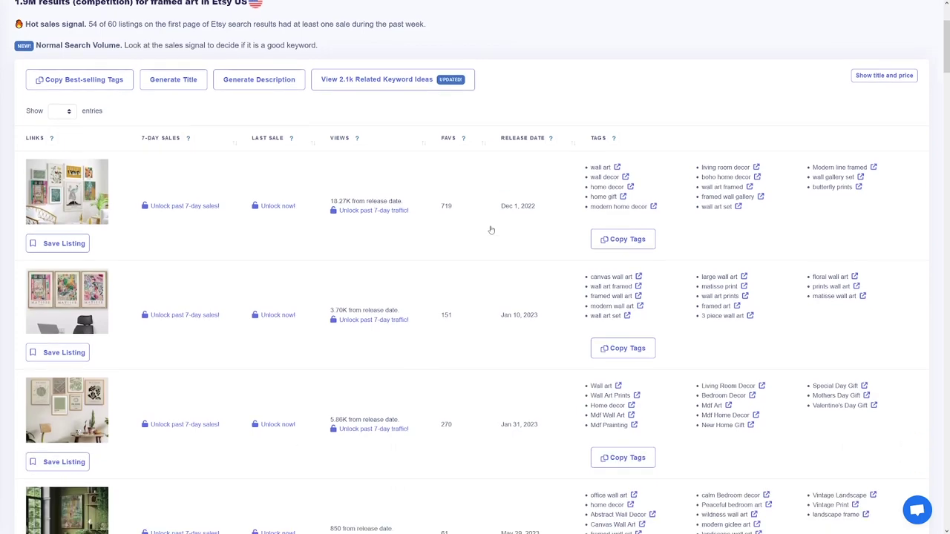
pyautogui.scroll(1, 490, 232)
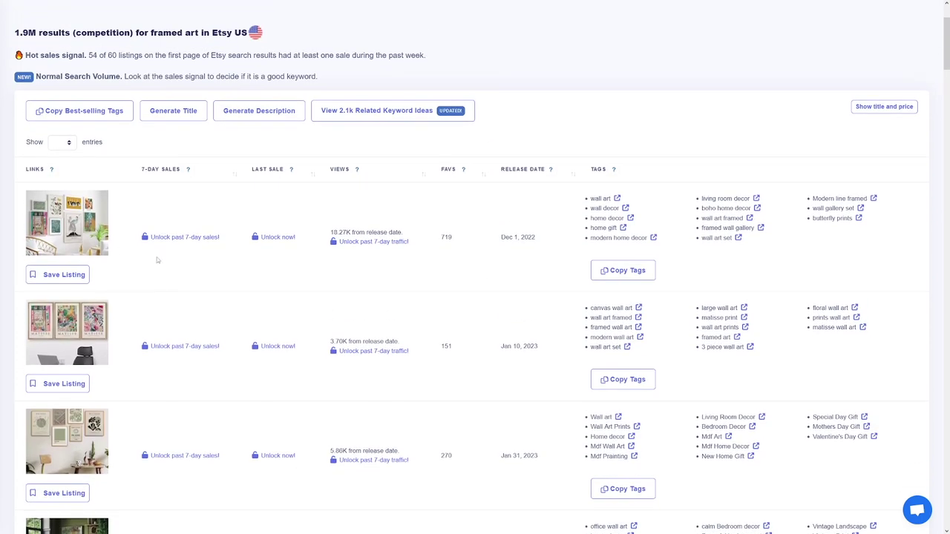
pyautogui.scroll(-4, 177, 275)
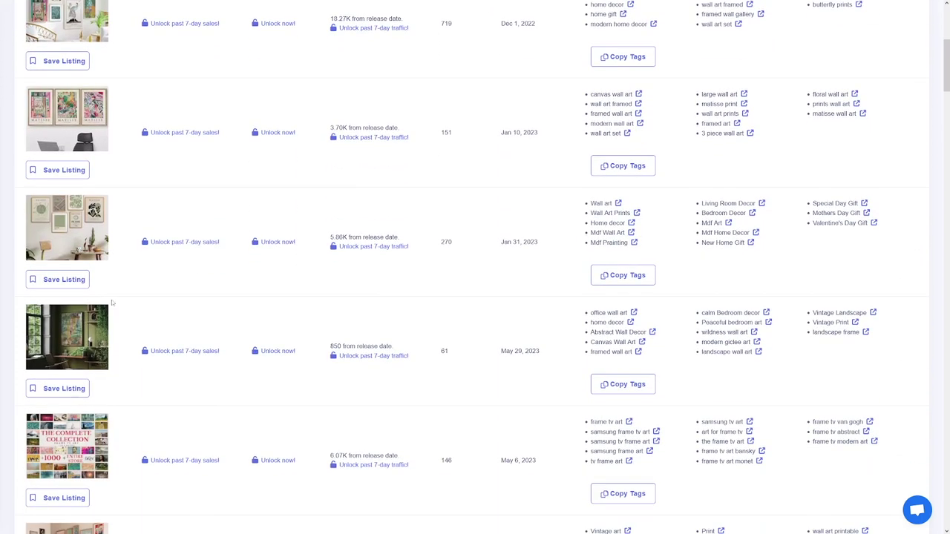
pyautogui.scroll(3, 298, 307)
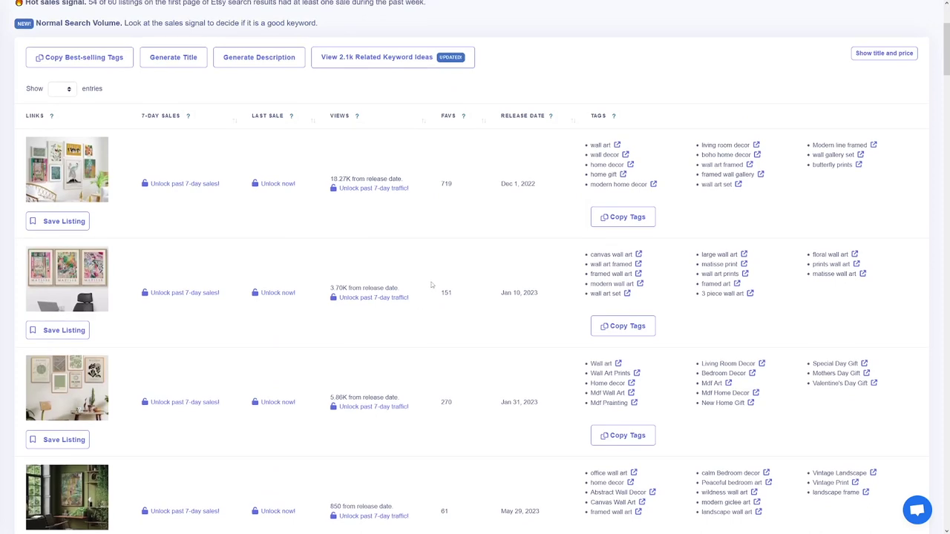
pyautogui.scroll(1, 431, 285)
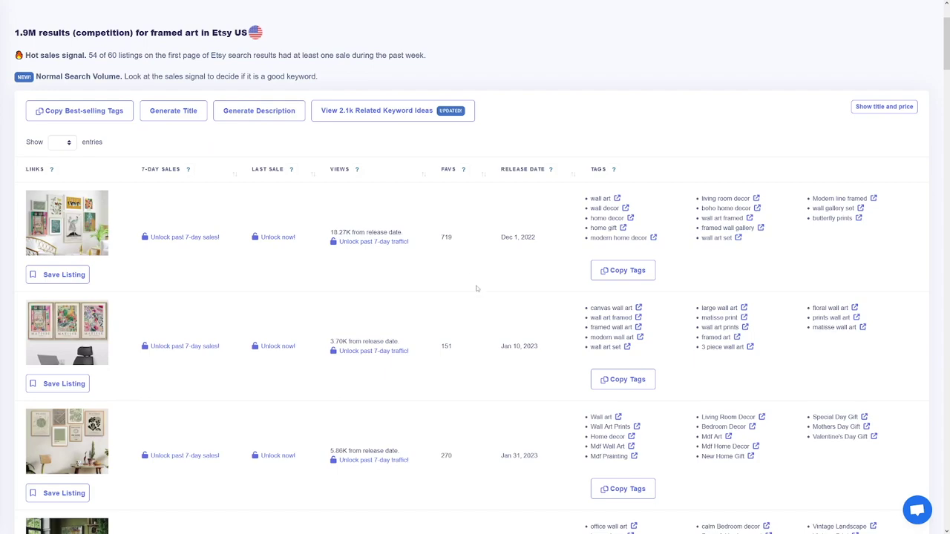
pyautogui.scroll(-1, 481, 285)
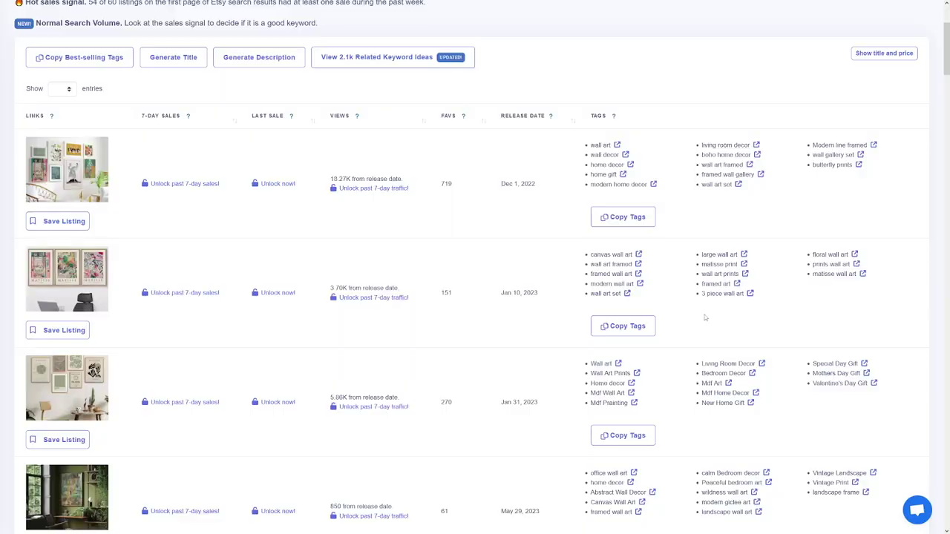
pyautogui.scroll(2, 701, 319)
pyautogui.scroll(-1, 607, 306)
pyautogui.scroll(-2, 608, 305)
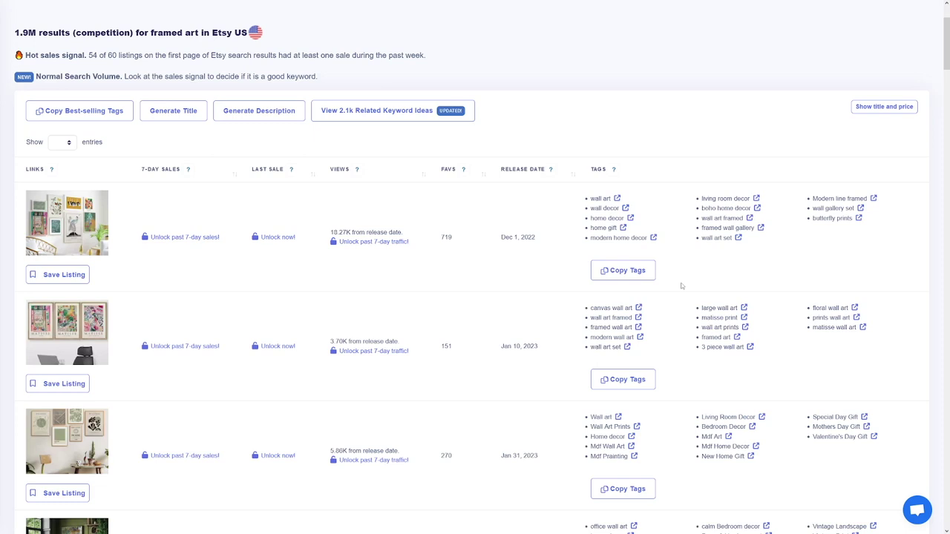
pyautogui.scroll(3, 378, 286)
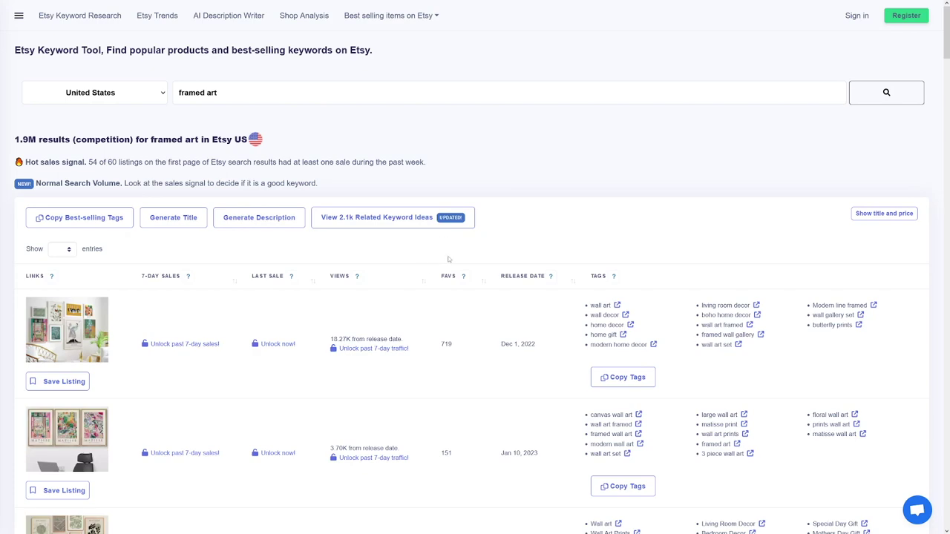
# Open the three-piece Matisse wall art listing from the results, check its price on Etsy, and close the listing page
pyautogui.scroll(-1, 454, 290)
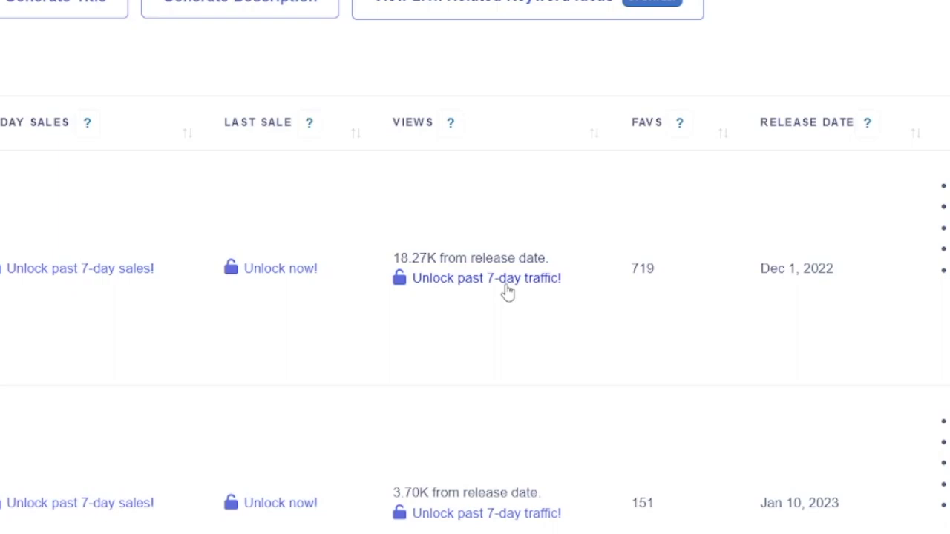
pyautogui.scroll(-1, 478, 322)
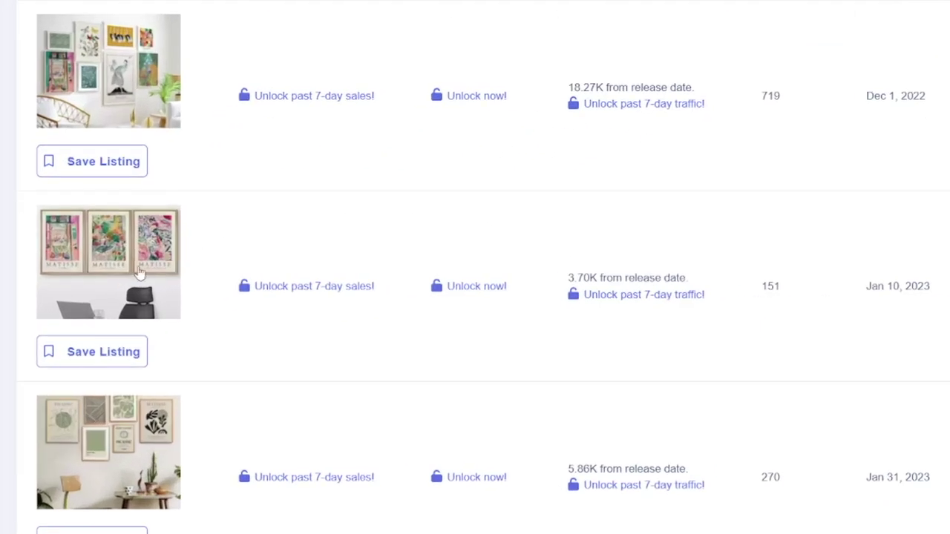
pyautogui.click(121, 274)
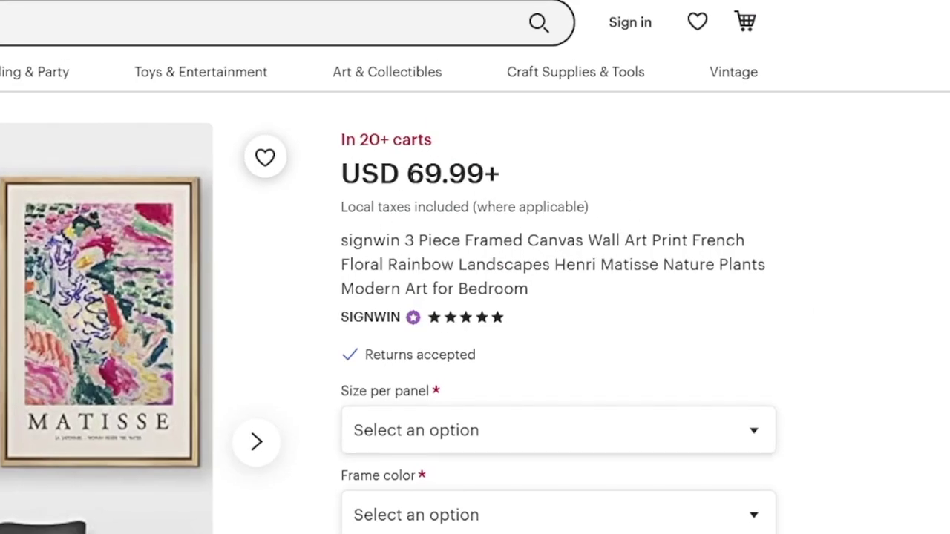
pyautogui.moveTo(406, 174); pyautogui.dragTo(523, 187)
pyautogui.click(523, 187)
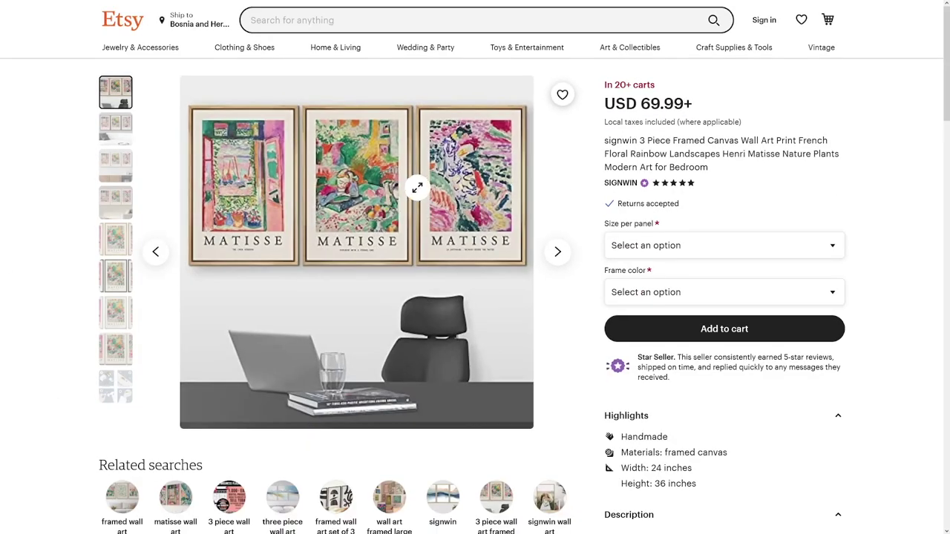
pyautogui.hotkey('ctrl', 'w')
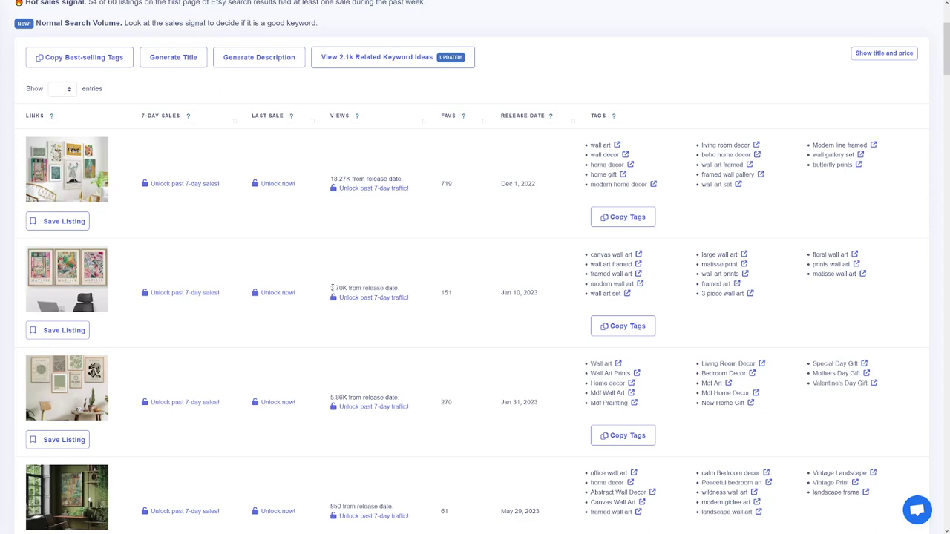
# Read the views since release and the release date of the Matisse listing in the keyword results
pyautogui.moveTo(339, 288); pyautogui.dragTo(346, 288)
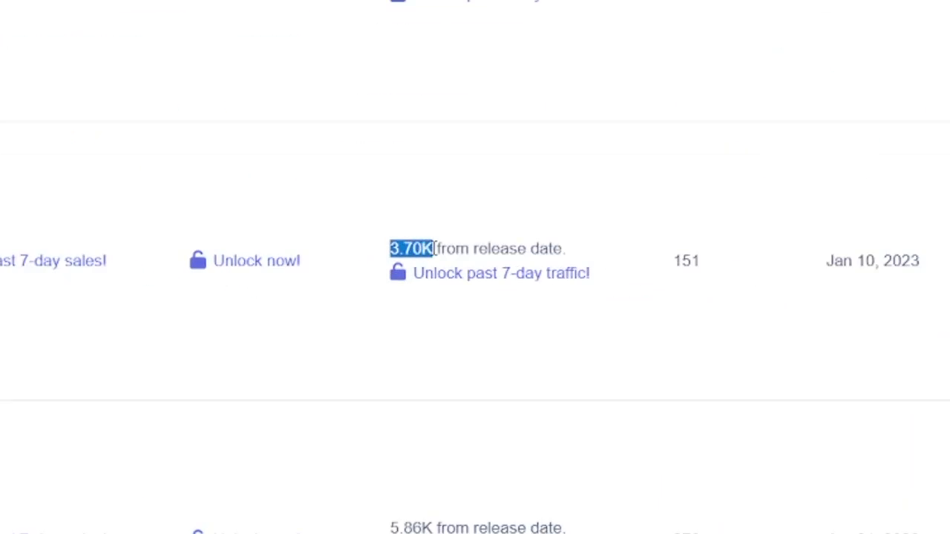
pyautogui.moveTo(435, 249); pyautogui.dragTo(576, 254)
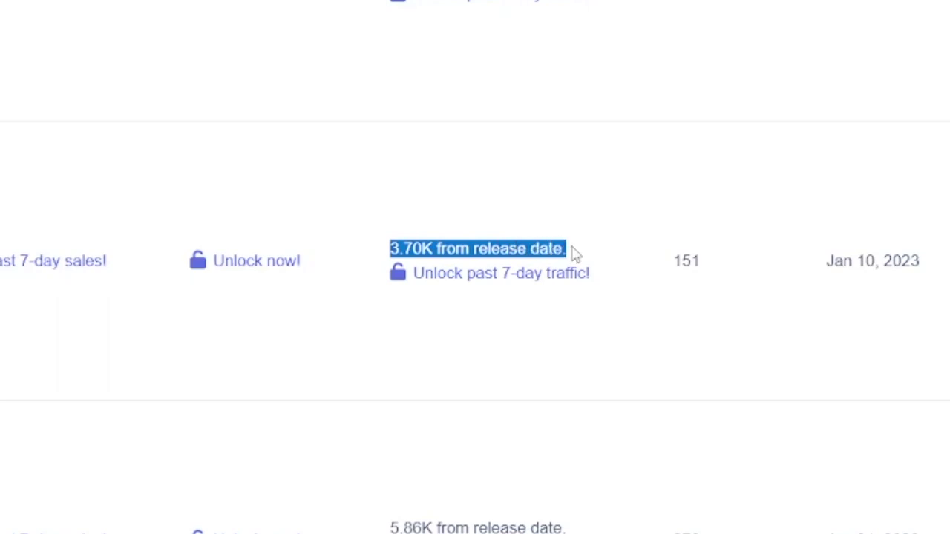
pyautogui.click(576, 254)
pyautogui.hscroll(5, 543, 227)
pyautogui.moveTo(438, 270); pyautogui.dragTo(533, 257)
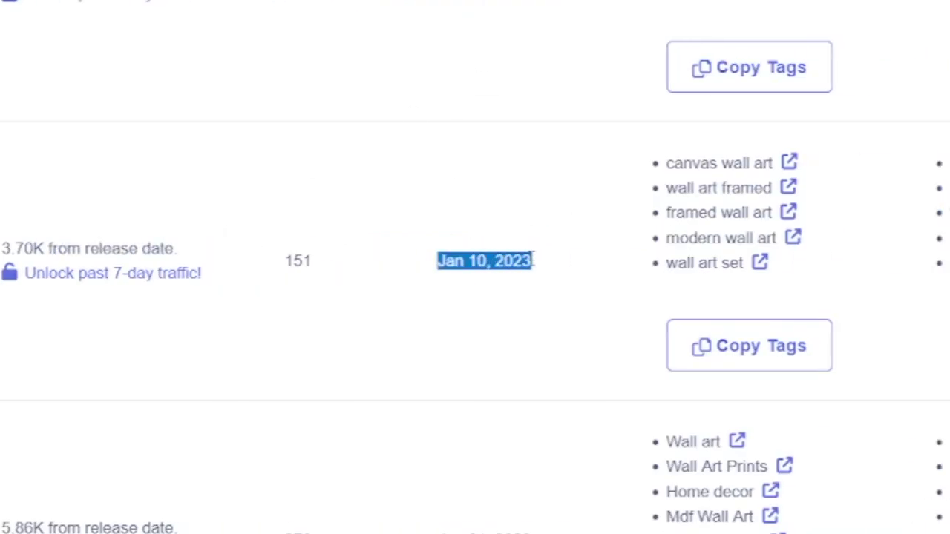
pyautogui.click(532, 260)
pyautogui.moveTo(438, 267); pyautogui.dragTo(540, 269)
pyautogui.click(540, 269)
pyautogui.hscroll(-3, 102, 257)
pyautogui.moveTo(191, 250); pyautogui.dragTo(375, 253)
pyautogui.click(384, 257)
pyautogui.moveTo(628, 265); pyautogui.dragTo(726, 272)
pyautogui.click(726, 276)
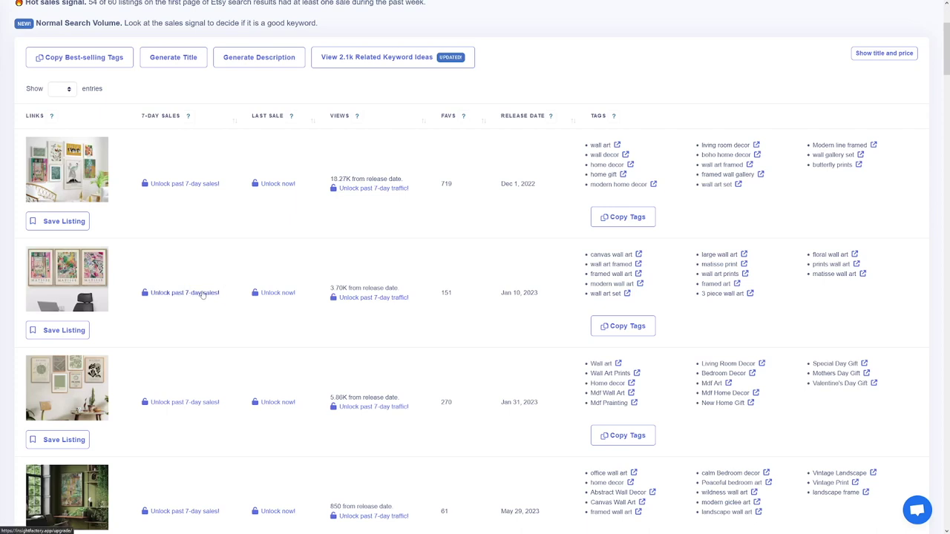
# Recheck the Matisse listing's total views against how long it has been on sale
pyautogui.moveTo(334, 287); pyautogui.dragTo(398, 287)
pyautogui.click(397, 287)
pyautogui.moveTo(332, 288); pyautogui.dragTo(400, 291)
pyautogui.click(400, 293)
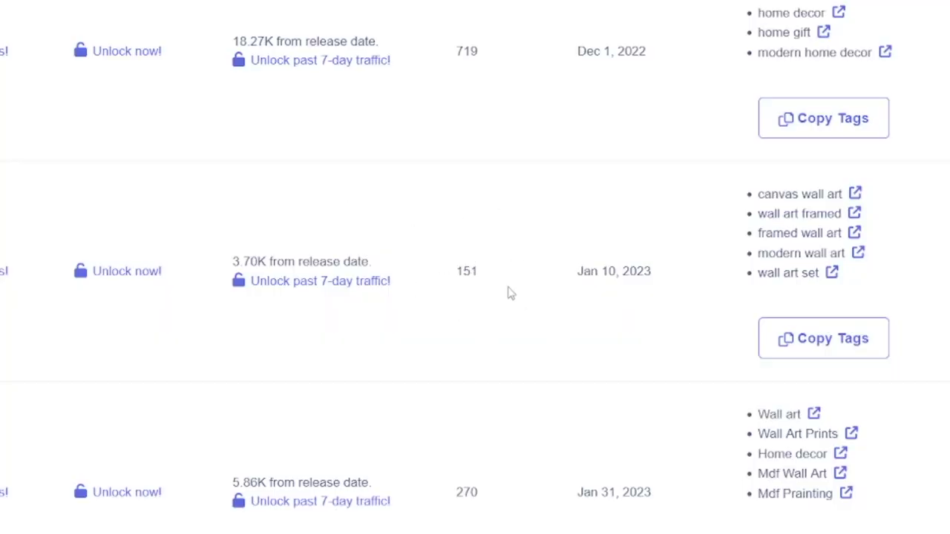
pyautogui.moveTo(576, 273); pyautogui.dragTo(656, 290)
pyautogui.click(655, 290)
pyautogui.moveTo(230, 263); pyautogui.dragTo(372, 264)
pyautogui.click(230, 234)
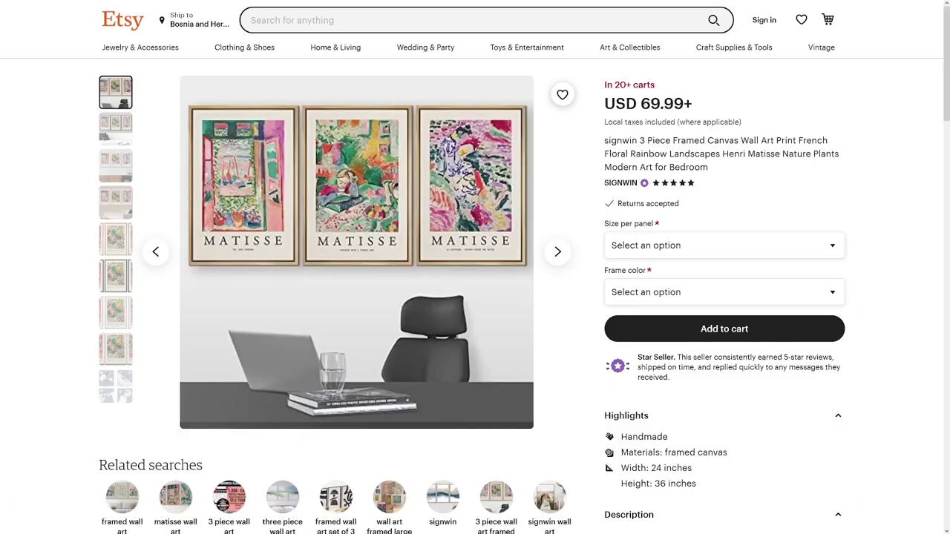
# Check the Matisse listing's price on Etsy, and multiply 3700 by 70 in the Google calculator
pyautogui.moveTo(640, 104); pyautogui.dragTo(703, 104)
pyautogui.click(703, 104)
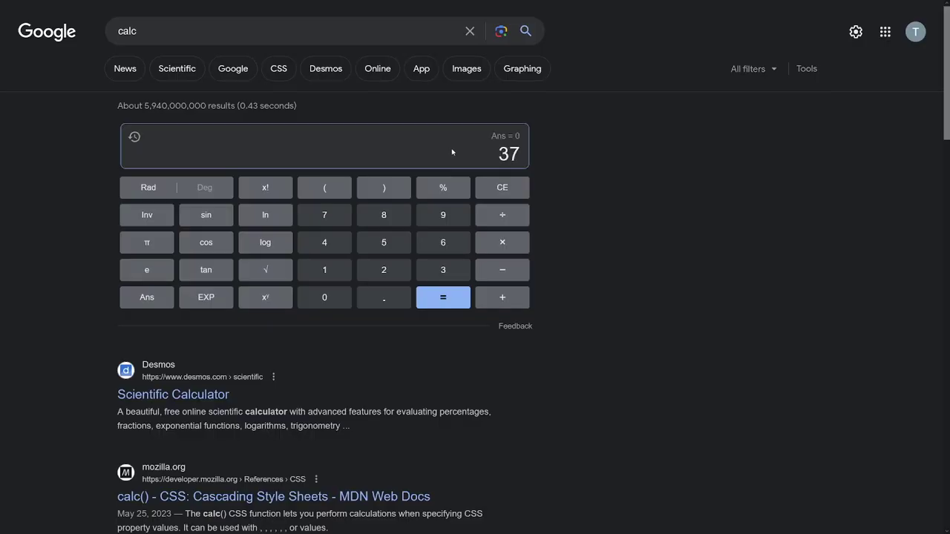
pyautogui.write('00')
pyautogui.write('*70')
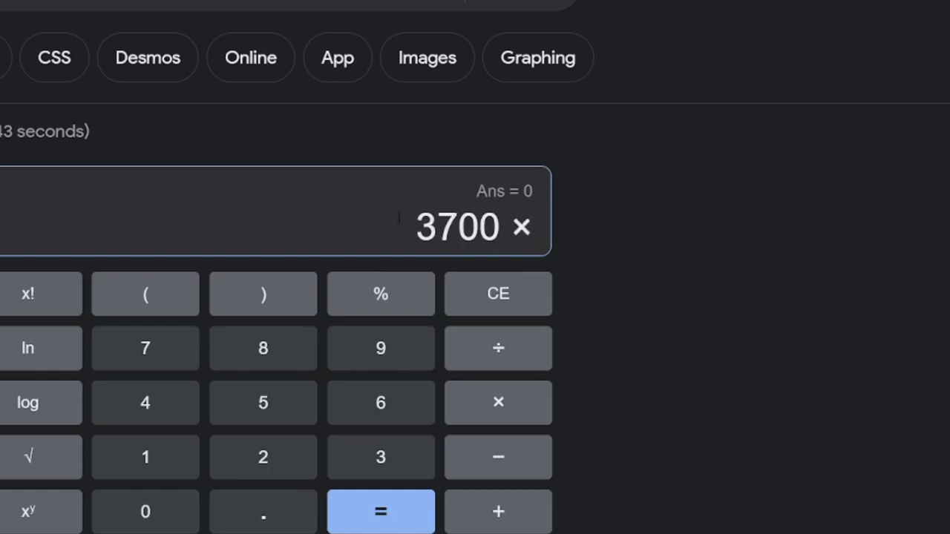
pyautogui.press('Return')
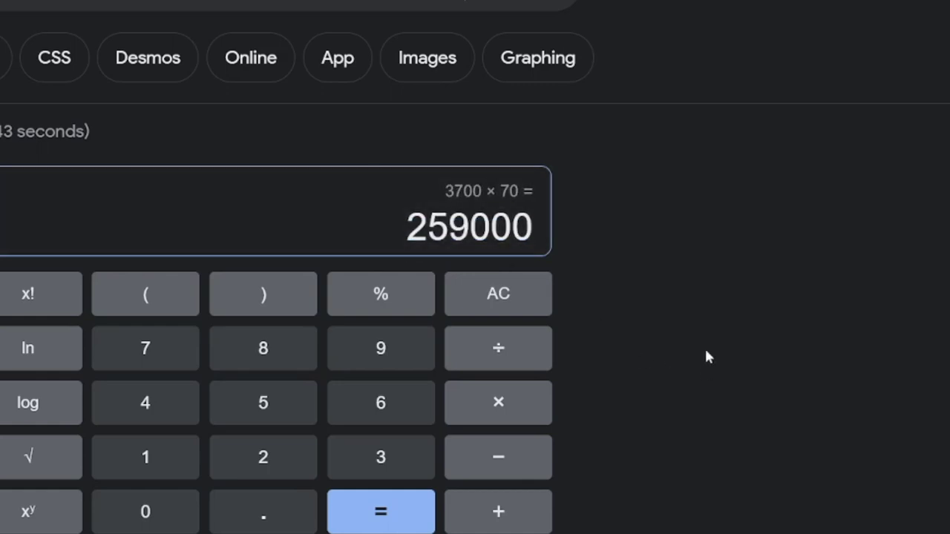
# Divide the calculated product by 6 in the calculator
pyautogui.click(496, 346)
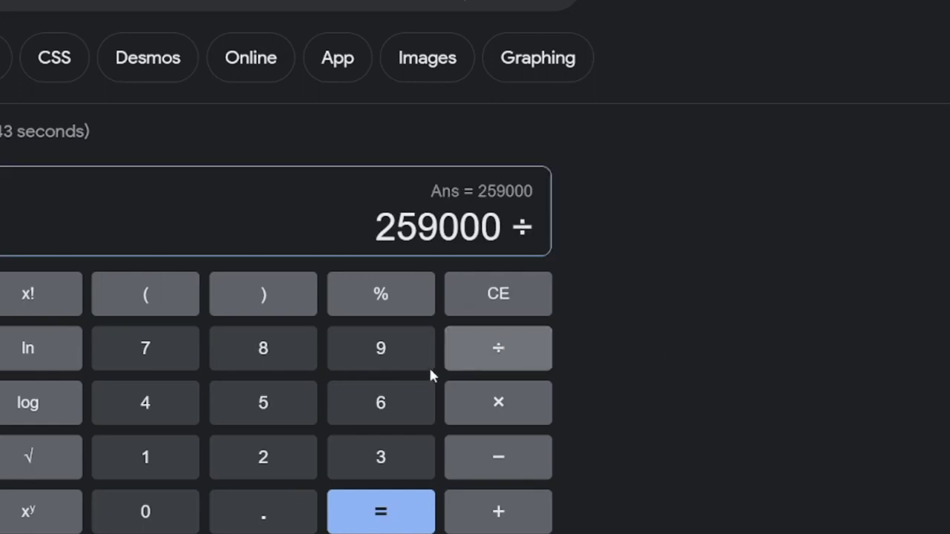
pyautogui.click(392, 408)
pyautogui.click(390, 505)
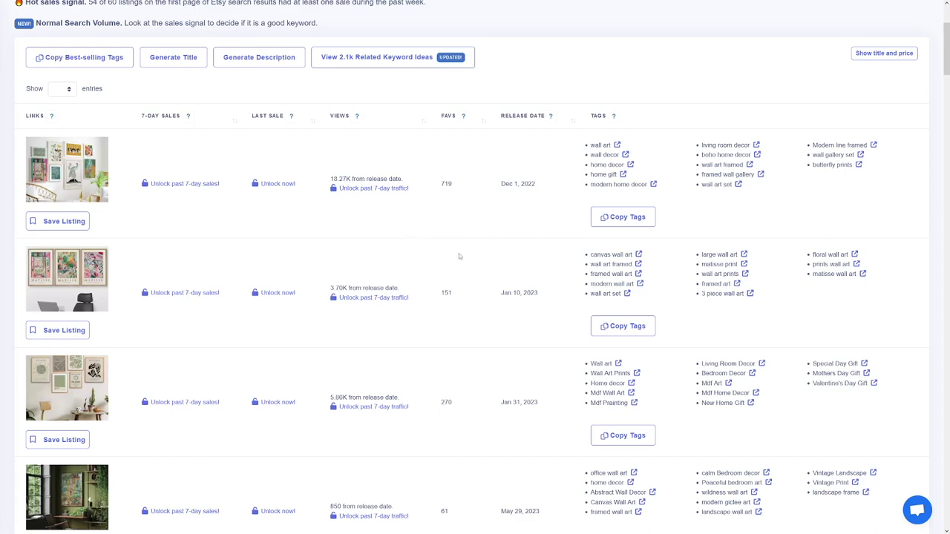
# Find the 210 digital prints bundle in the keyword results and read its views since release and its release date
pyautogui.scroll(-3, 459, 256)
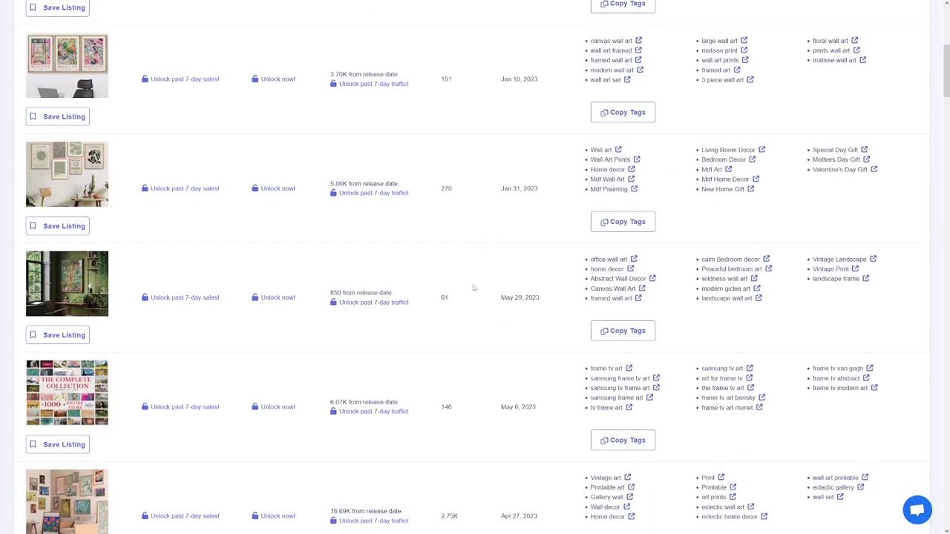
pyautogui.scroll(-3, 473, 287)
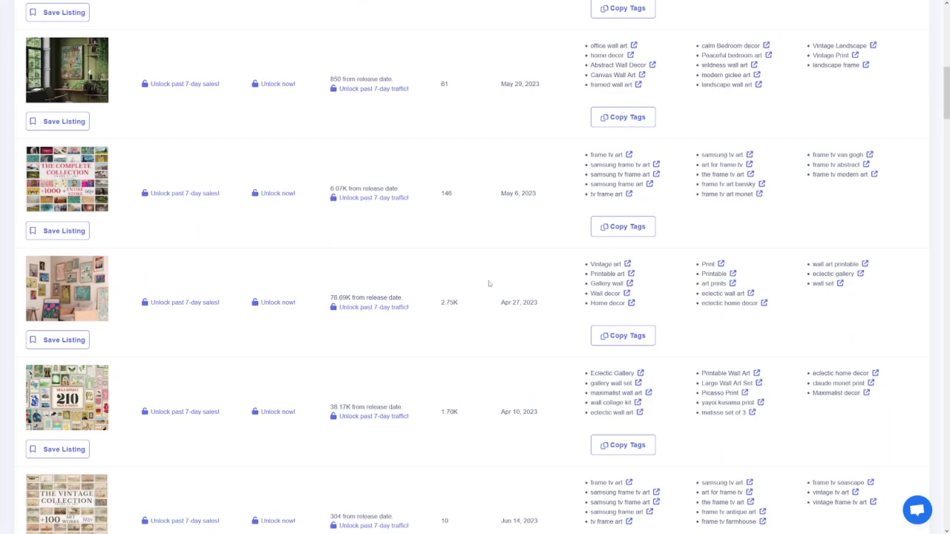
pyautogui.scroll(-2, 494, 313)
pyautogui.scroll(-1, 431, 279)
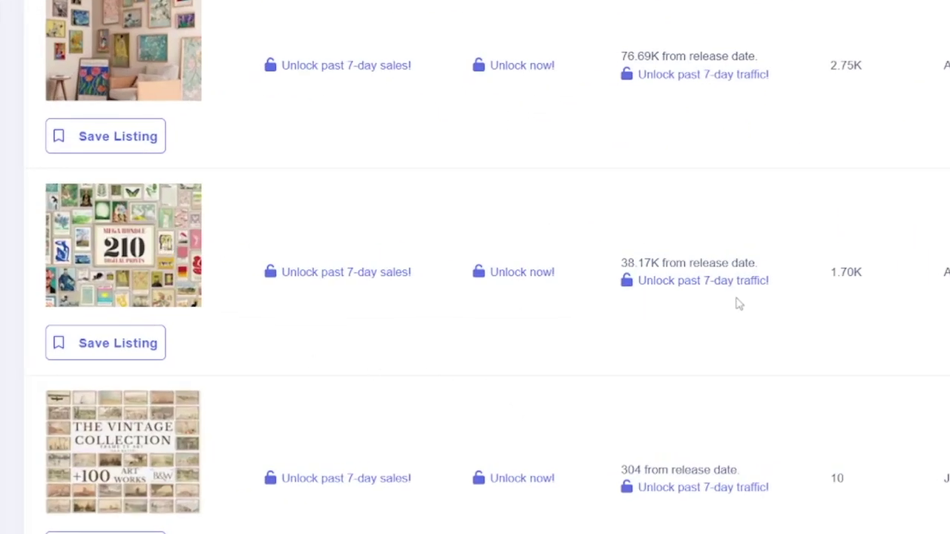
pyautogui.moveTo(623, 270); pyautogui.dragTo(762, 265)
pyautogui.click(760, 269)
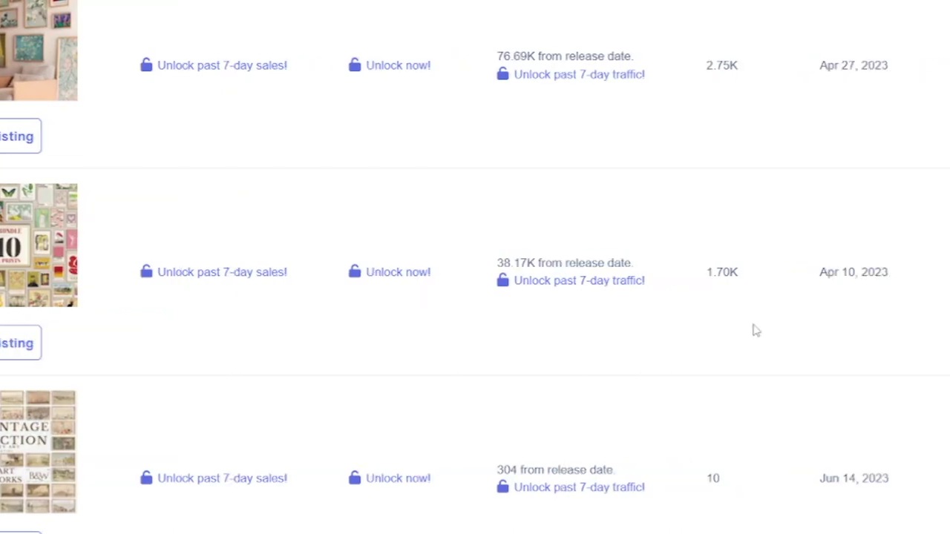
pyautogui.moveTo(587, 273); pyautogui.dragTo(638, 273)
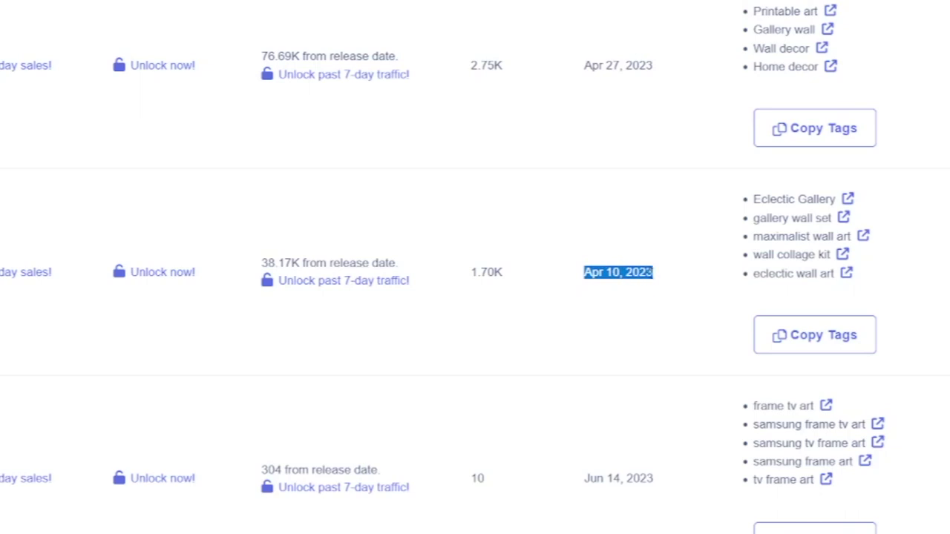
pyautogui.click(650, 273)
pyautogui.moveTo(264, 271); pyautogui.dragTo(411, 269)
pyautogui.click(410, 269)
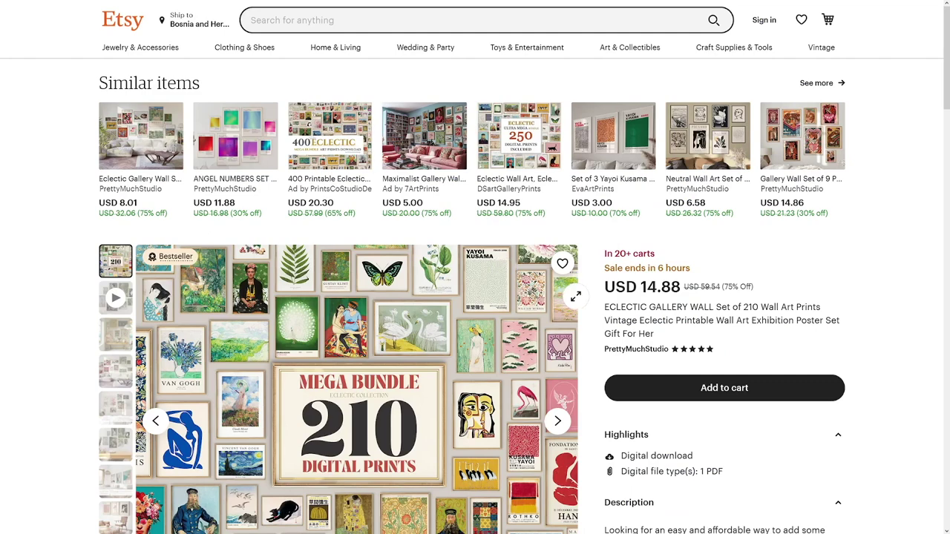
# Check the price and the digital download format of the 210-print eclectic gallery wall bundle on its Etsy listing
pyautogui.scroll(-2, 646, 231)
pyautogui.doubleClick(643, 171)
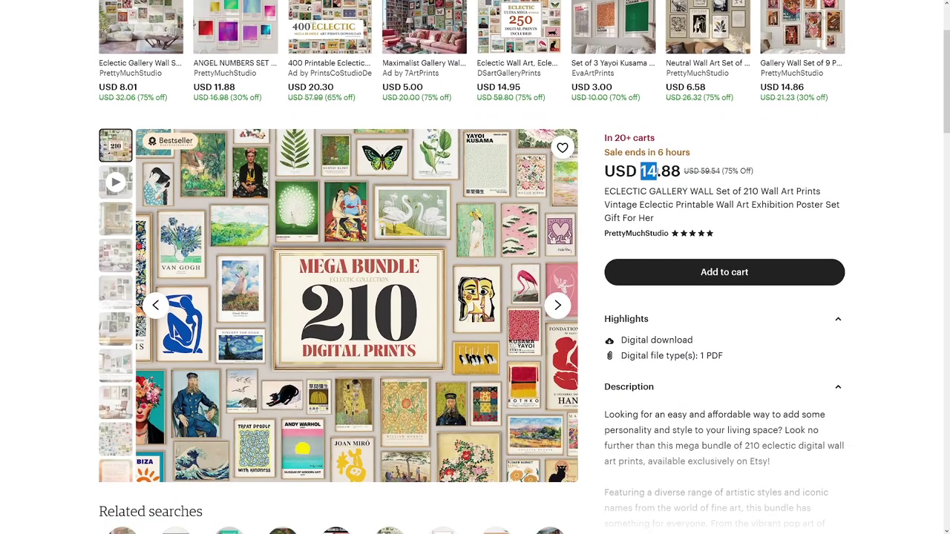
pyautogui.click(679, 171)
pyautogui.scroll(-1, 633, 259)
pyautogui.moveTo(622, 282); pyautogui.dragTo(672, 282)
pyautogui.click(697, 284)
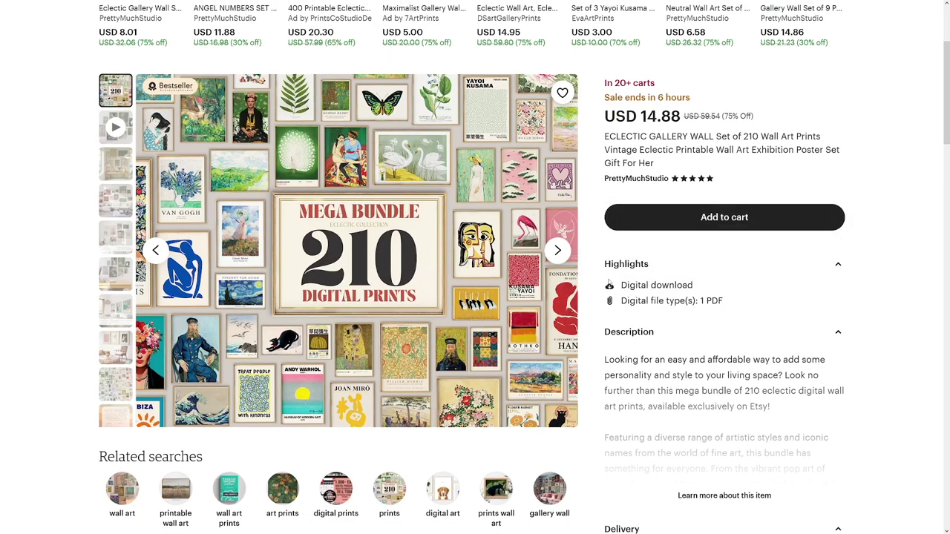
pyautogui.scroll(3, 520, 282)
pyautogui.scroll(-2, 519, 282)
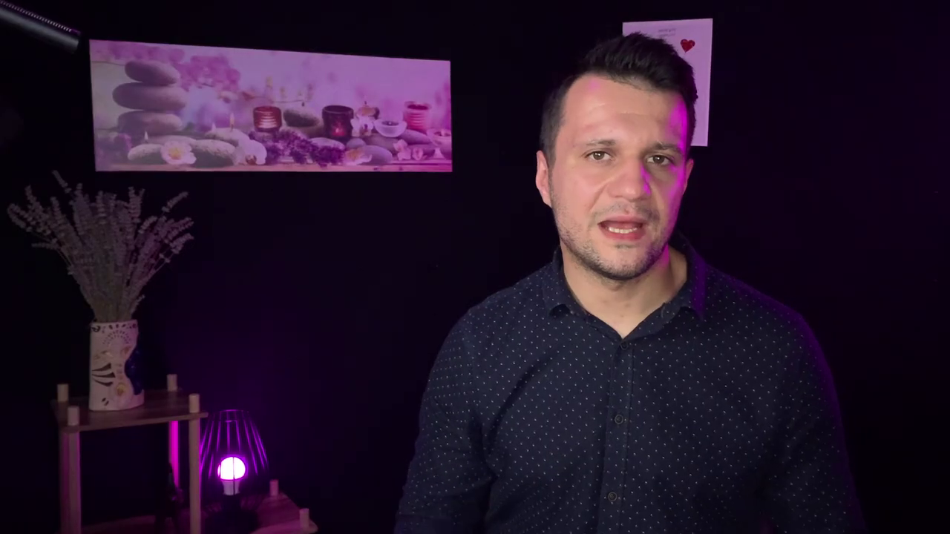
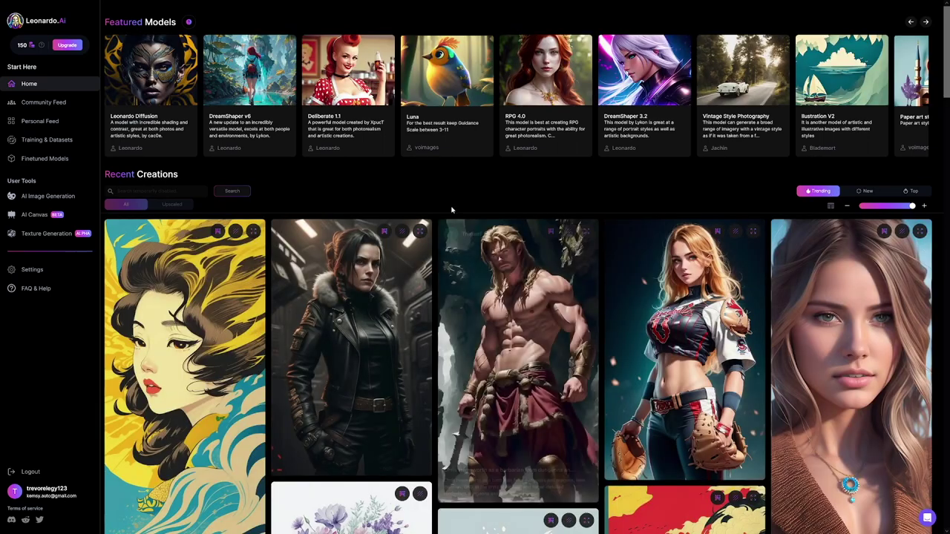
# Browse the recent creations on Leonardo.Ai's home page and open the colourful galaxy lion image
pyautogui.scroll(-1, 430, 183)
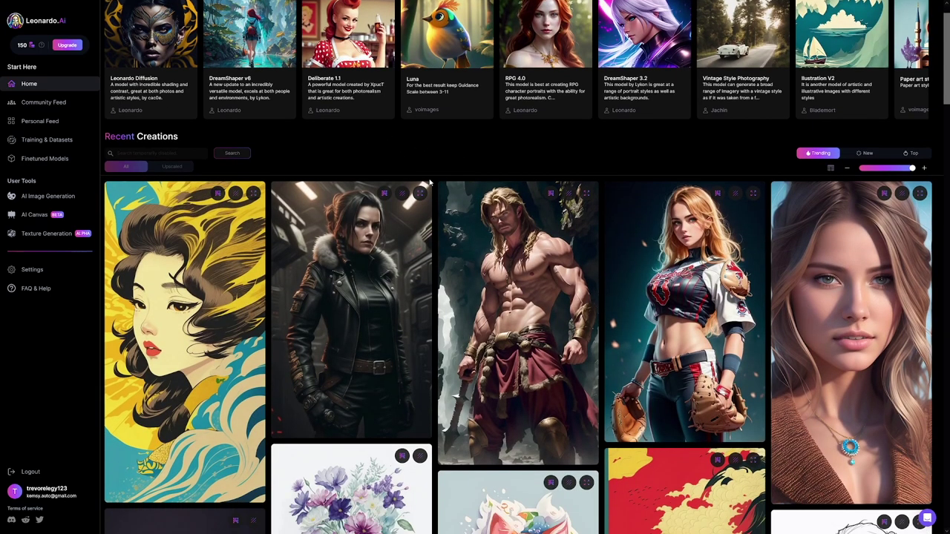
pyautogui.scroll(-4, 430, 183)
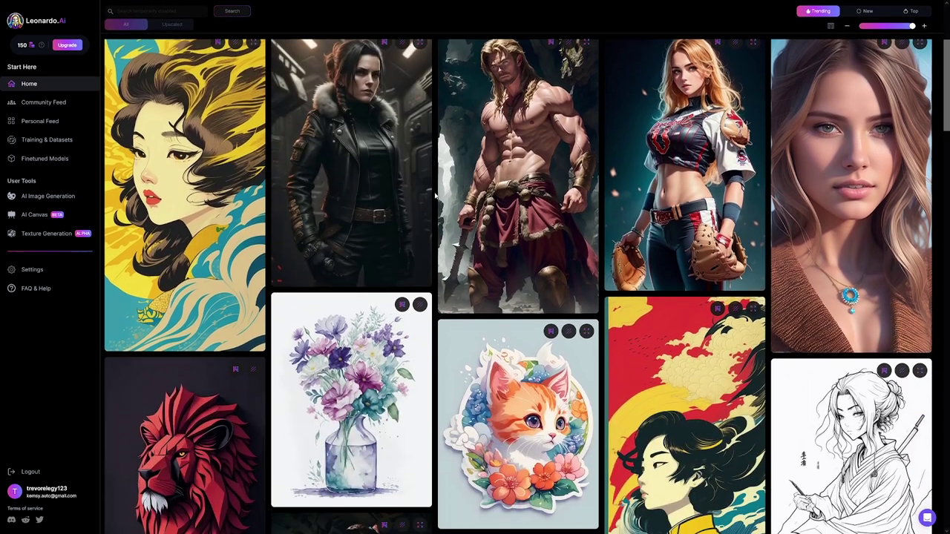
pyautogui.scroll(-7, 436, 195)
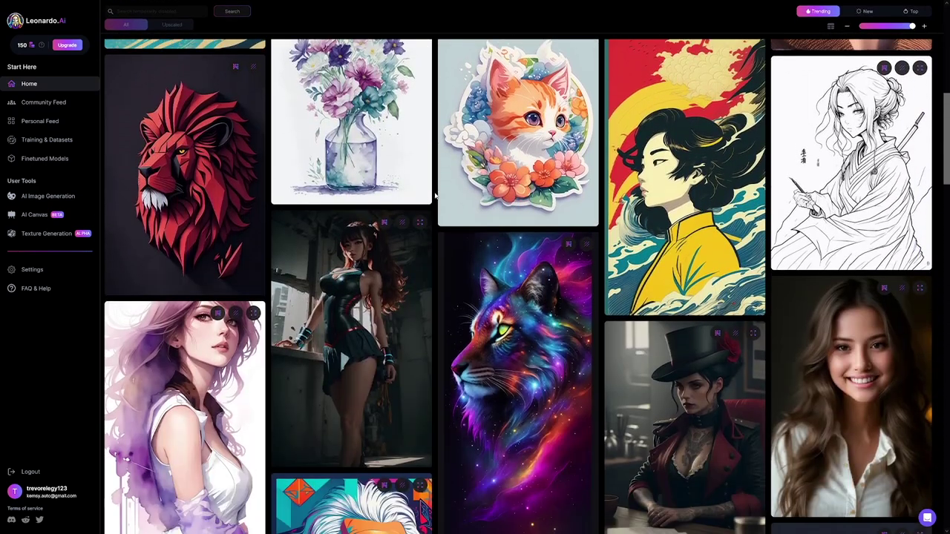
pyautogui.scroll(-4, 436, 195)
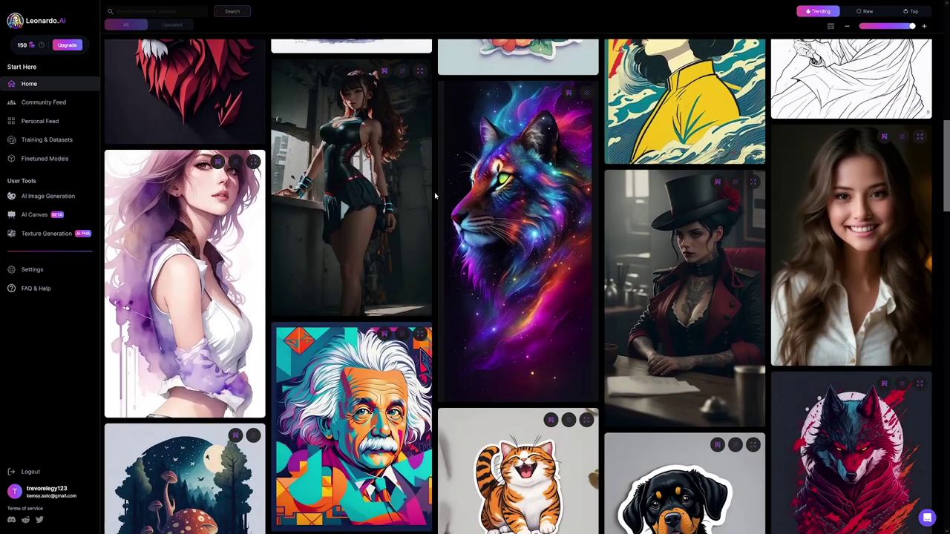
pyautogui.click(523, 216)
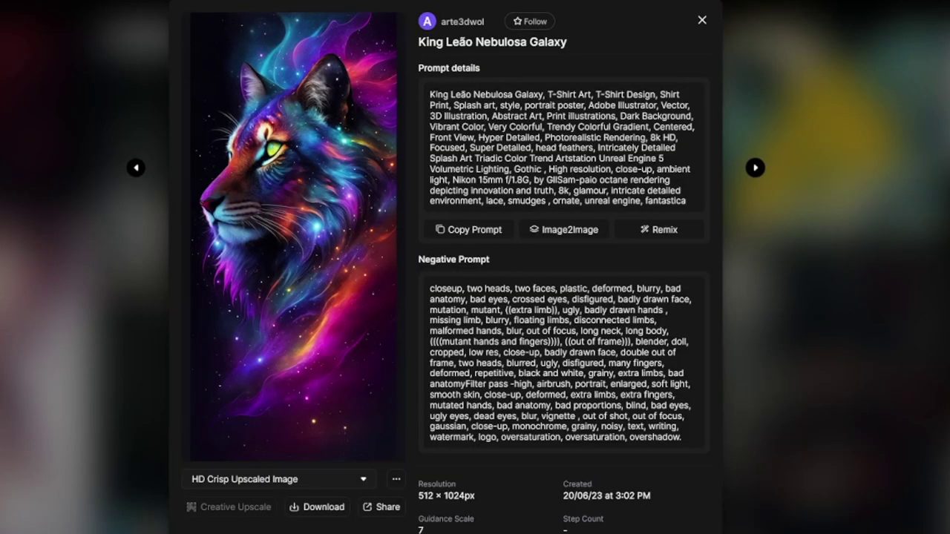
# Copy the prompt of the King Leão Nebulosa Galaxy image from its details
pyautogui.moveTo(430, 94); pyautogui.dragTo(691, 206)
pyautogui.click(690, 202)
pyautogui.click(449, 229)
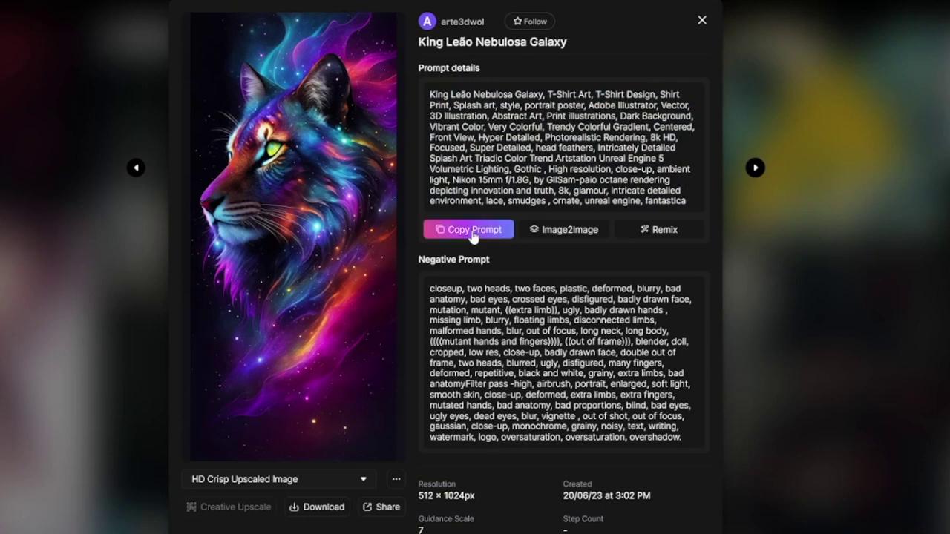
# Start generating with the image's DreamShaper v5 model and replace the existing turtle prompt with the copied lion prompt
pyautogui.scroll(-5, 446, 297)
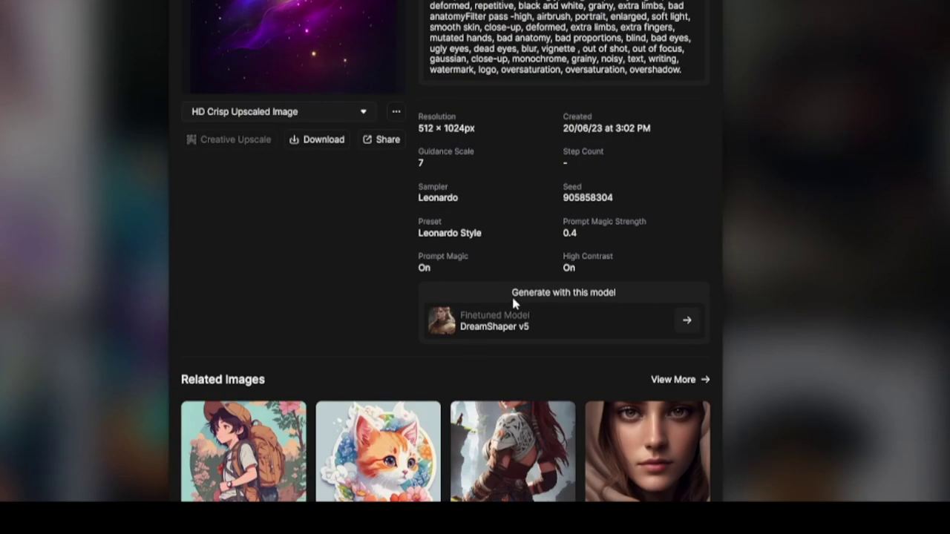
pyautogui.click(628, 292)
pyautogui.click(686, 320)
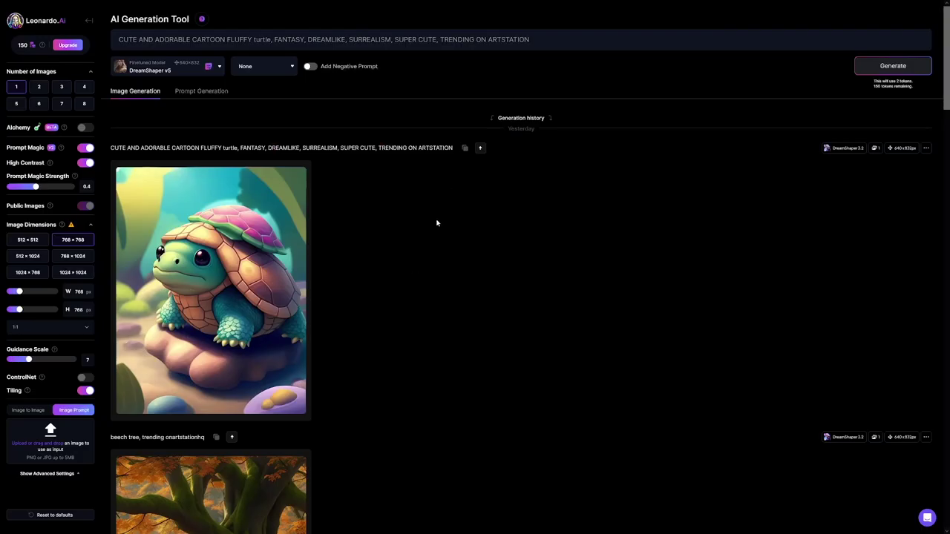
pyautogui.moveTo(531, 40); pyautogui.dragTo(118, 39)
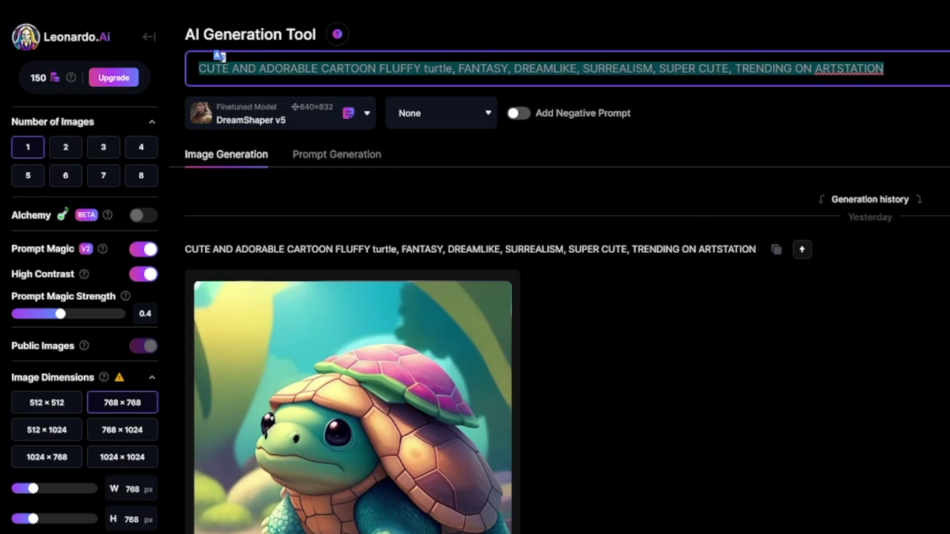
pyautogui.hotkey('ctrl', 'v')
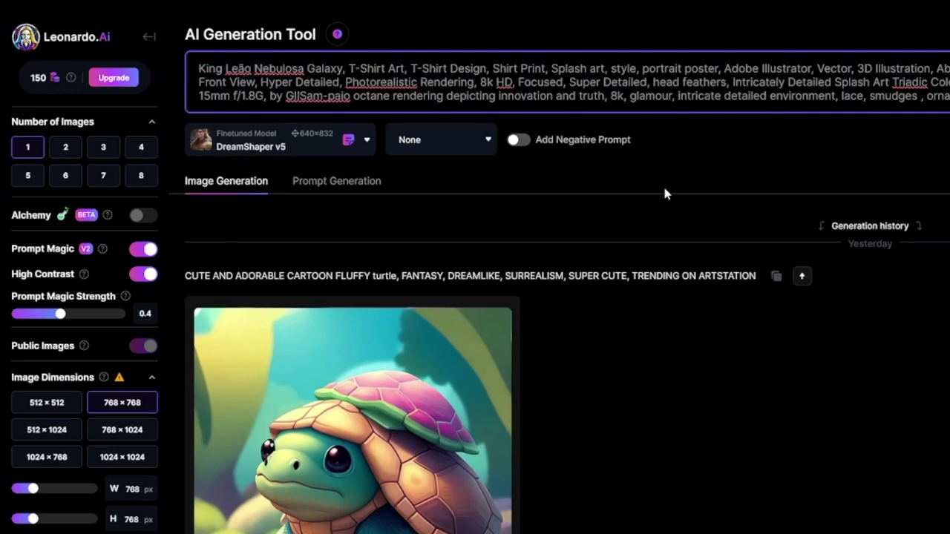
# Enable the negative prompt and fill it with the negative prompt copied from the King Leão Nebulosa Galaxy image
pyautogui.click(519, 139)
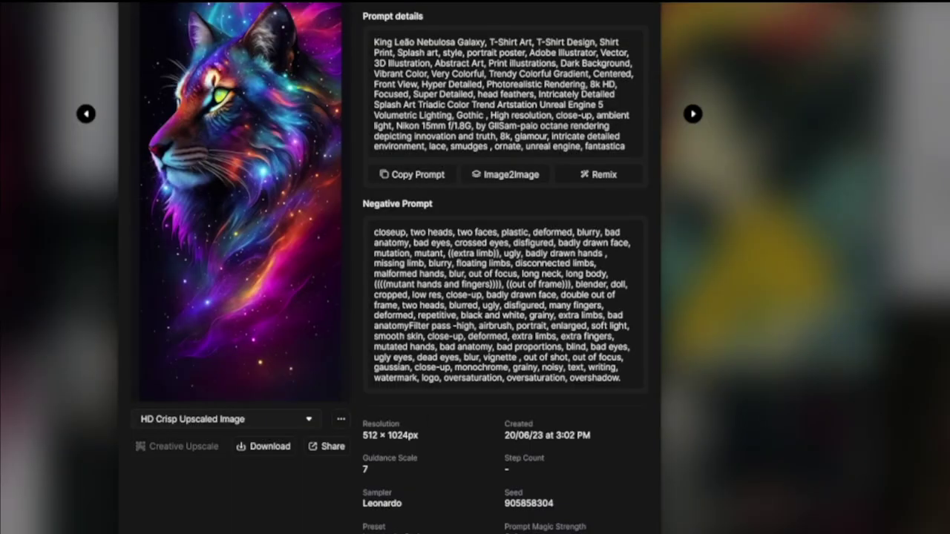
pyautogui.moveTo(376, 232); pyautogui.dragTo(620, 379)
pyautogui.rightClick(522, 313)
pyautogui.click(536, 320)
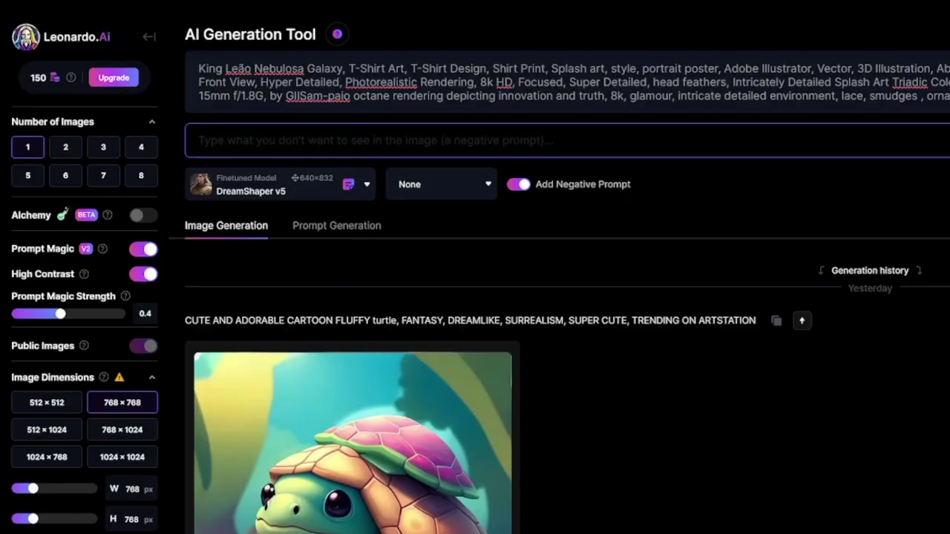
pyautogui.hotkey('ctrl', 'v')
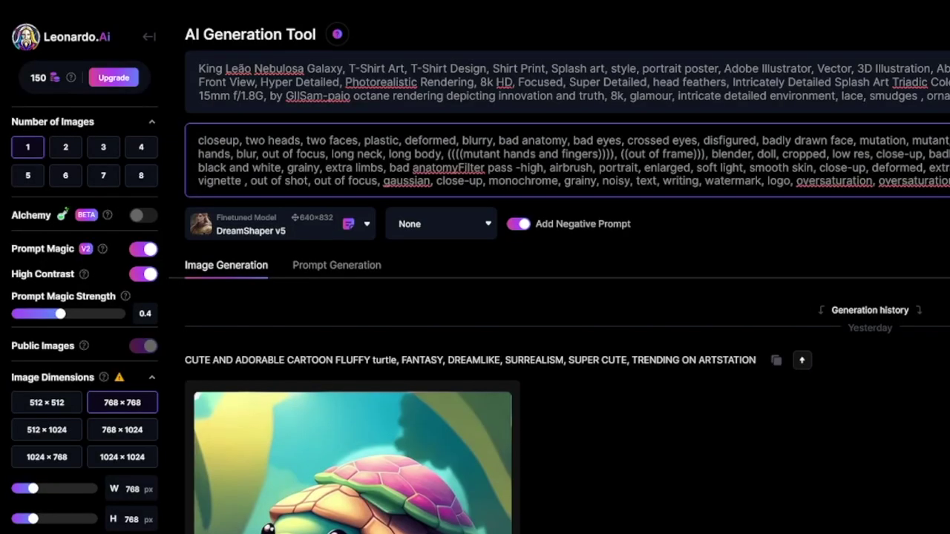
# Look over the available finetuned models without changing the selection, and check when the daily tokens reset
pyautogui.click(368, 226)
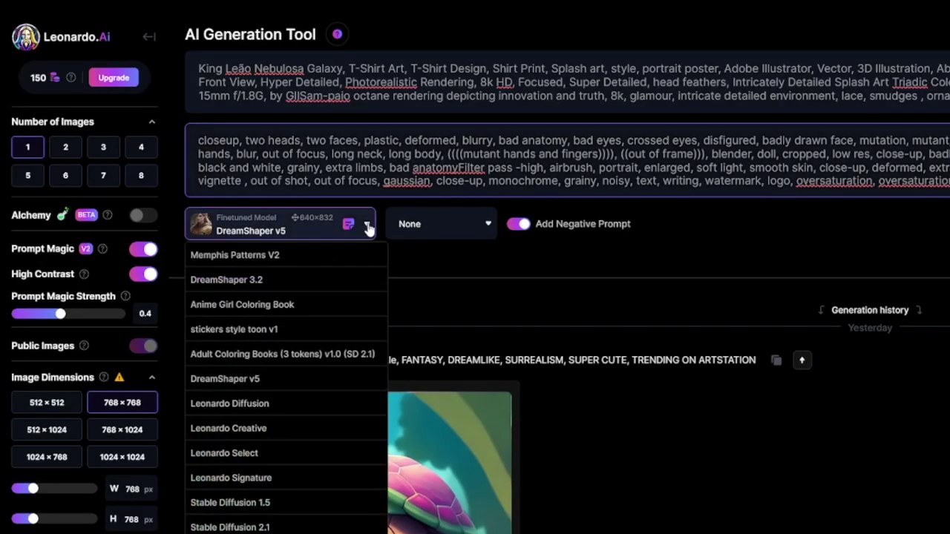
pyautogui.click(367, 226)
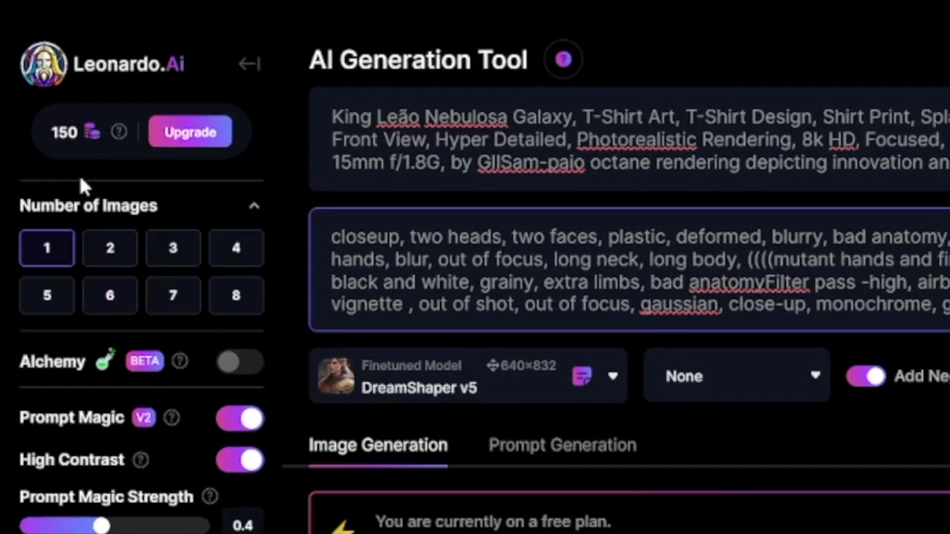
pyautogui.moveTo(118, 133)
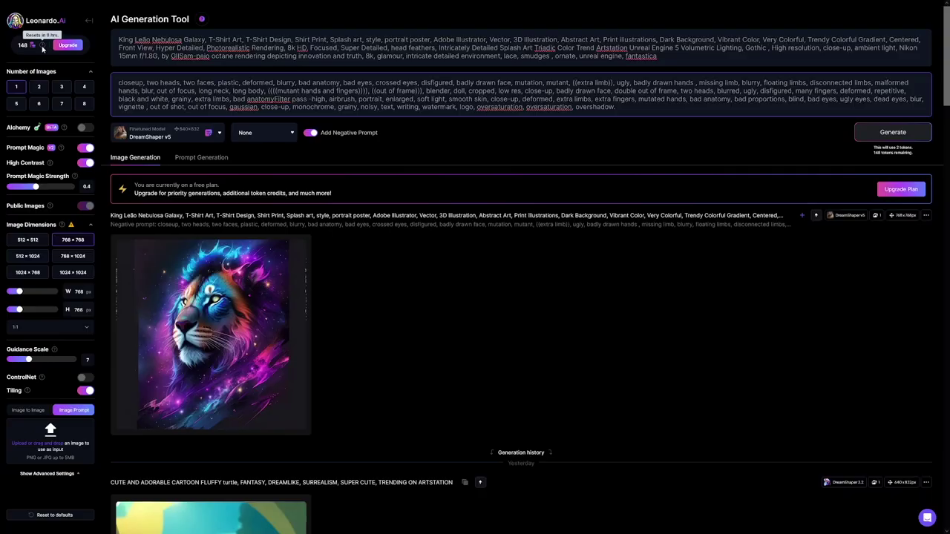
# Inspect the first generated lion image enlarged, close it, and open the newer lion image from the generation results
pyautogui.click(245, 317)
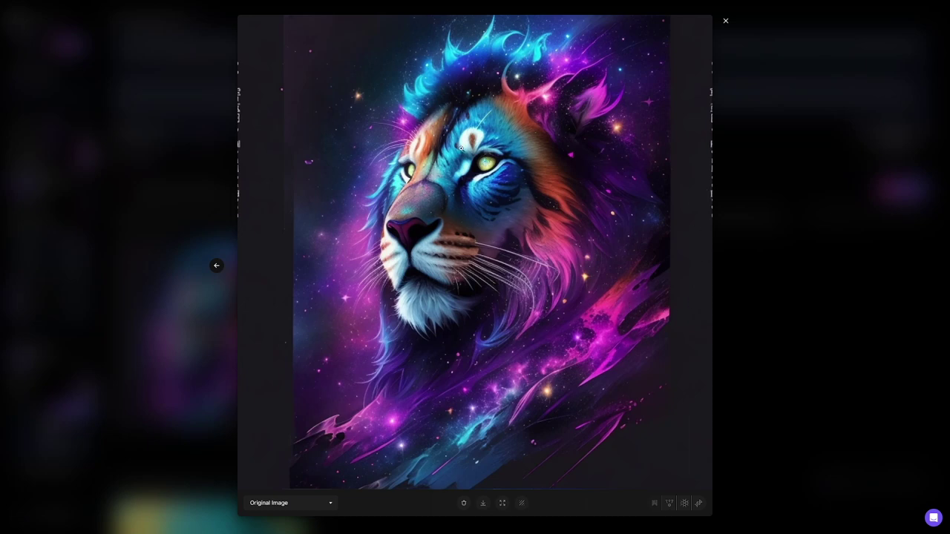
pyautogui.click(761, 280)
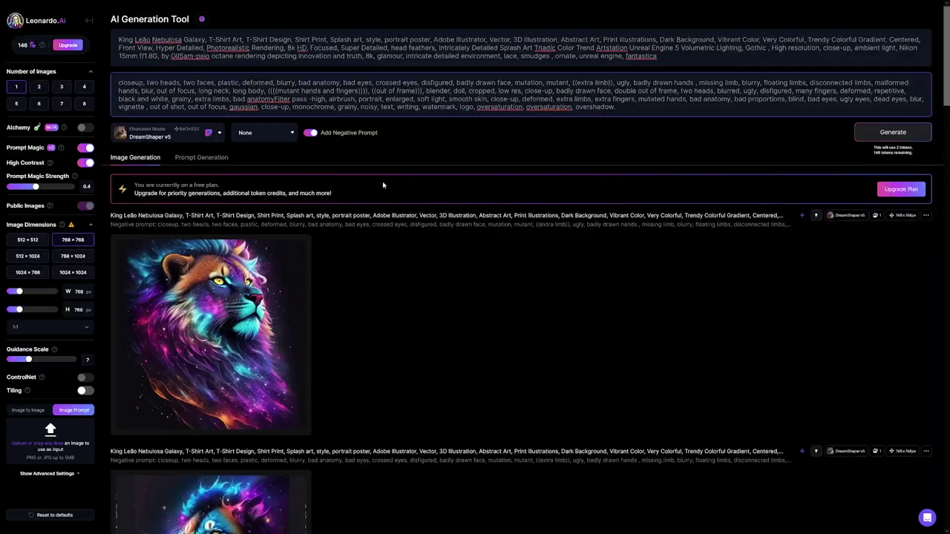
pyautogui.scroll(-3, 373, 279)
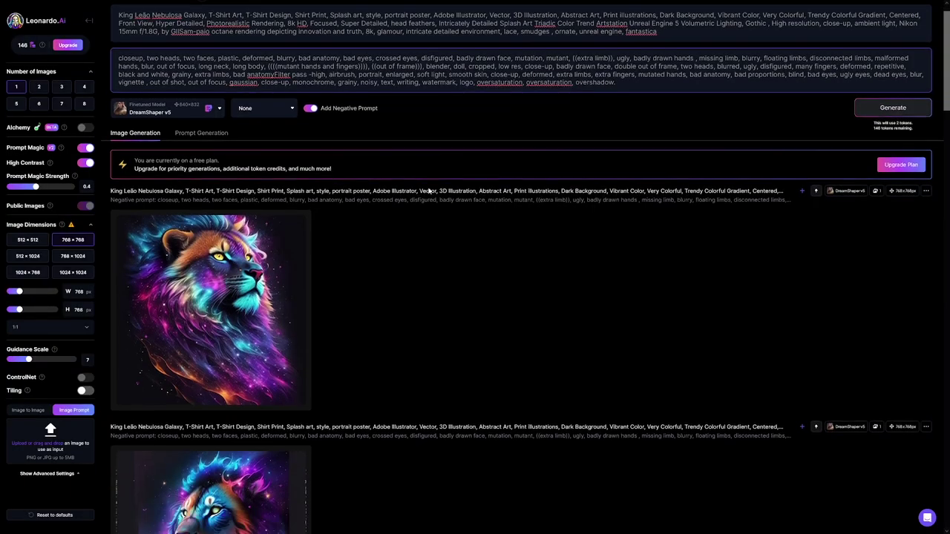
pyautogui.scroll(3, 373, 282)
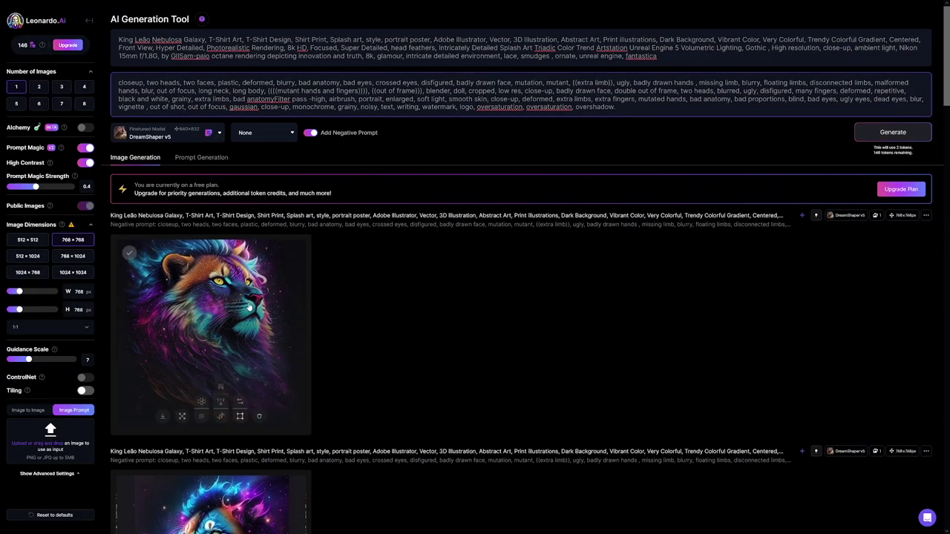
pyautogui.click(251, 303)
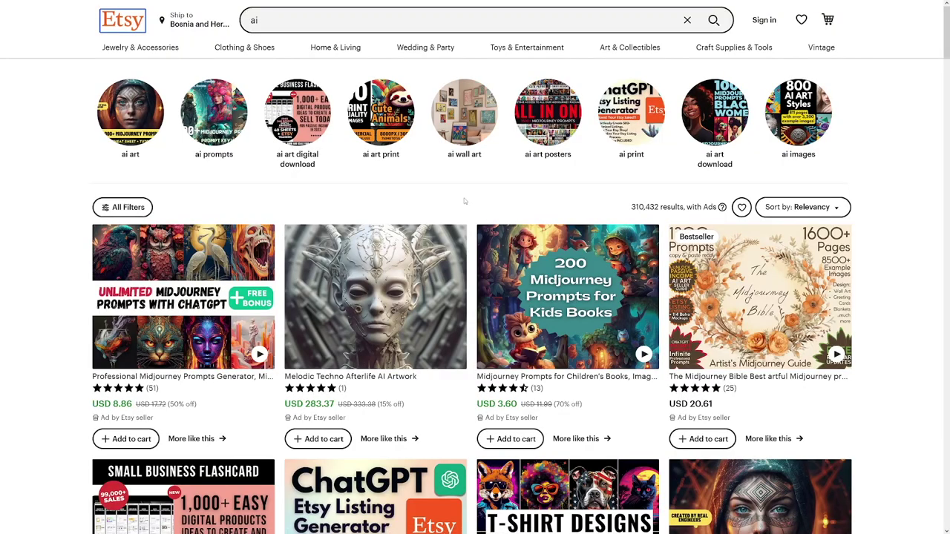
# Look through the Etsy search results for "ai" to see which AI products are being sold
pyautogui.scroll(-3, 464, 201)
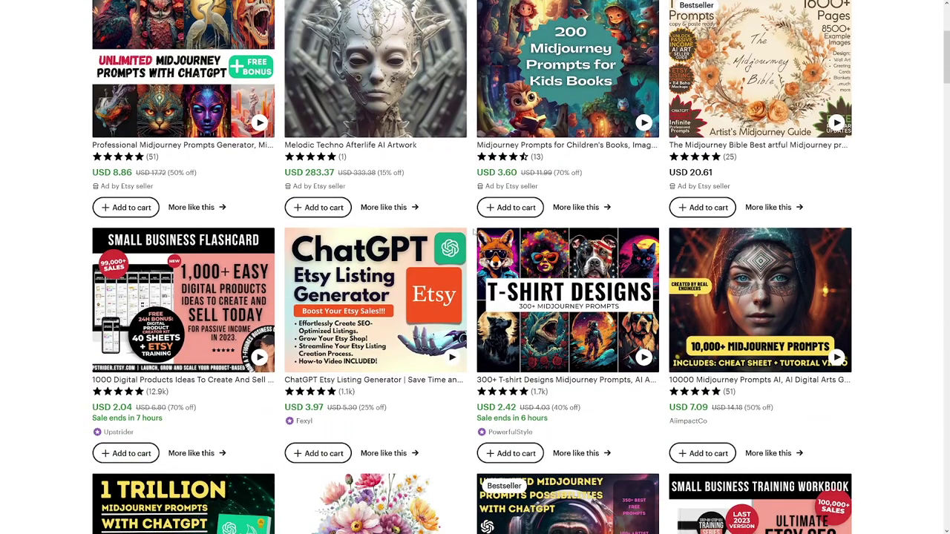
pyautogui.scroll(3, 474, 232)
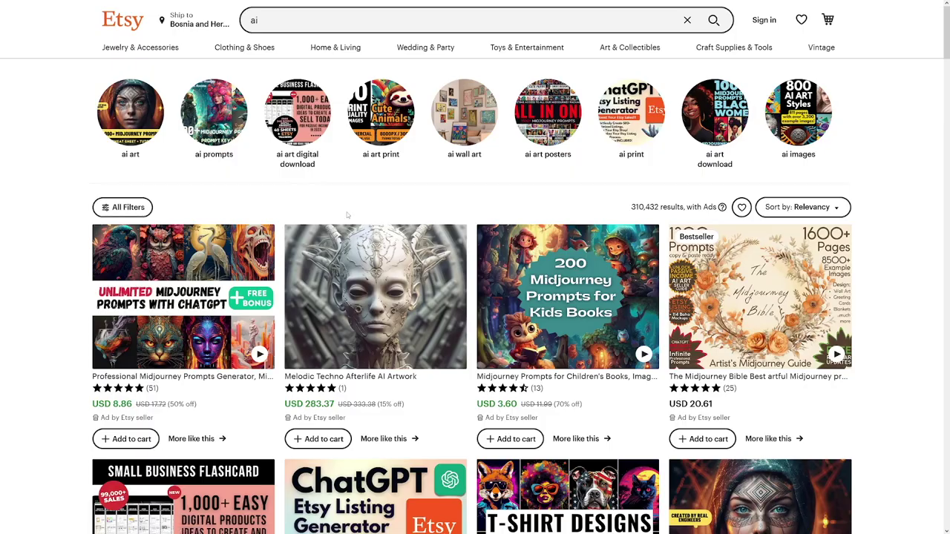
pyautogui.scroll(-2, 466, 199)
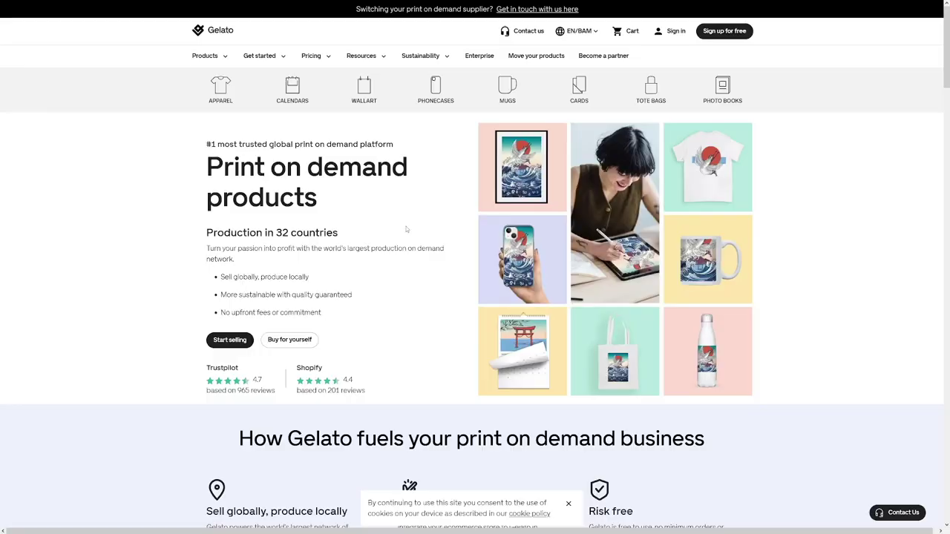
# Read the enlarged "Print on demand products" headline and its tagline on Gelato's homepage
pyautogui.hotkey('ctrl', '+')
pyautogui.moveTo(165, 189); pyautogui.dragTo(314, 229)
pyautogui.click(312, 232)
pyautogui.moveTo(163, 168); pyautogui.dragTo(300, 236)
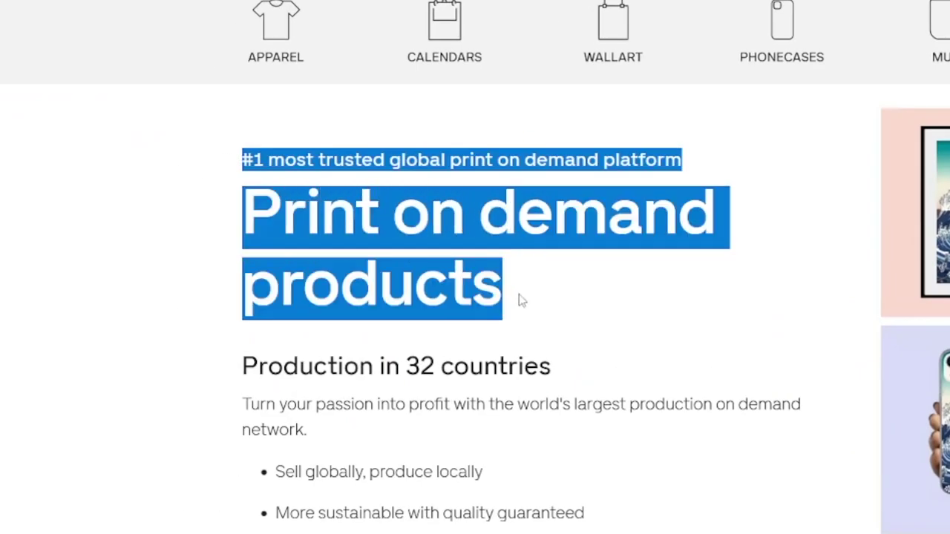
# Begin the free Gelato sign-up and answer its onboarding questions, choosing "Launch an online business" as the goal and Wall art as the product interest
pyautogui.click(519, 299)
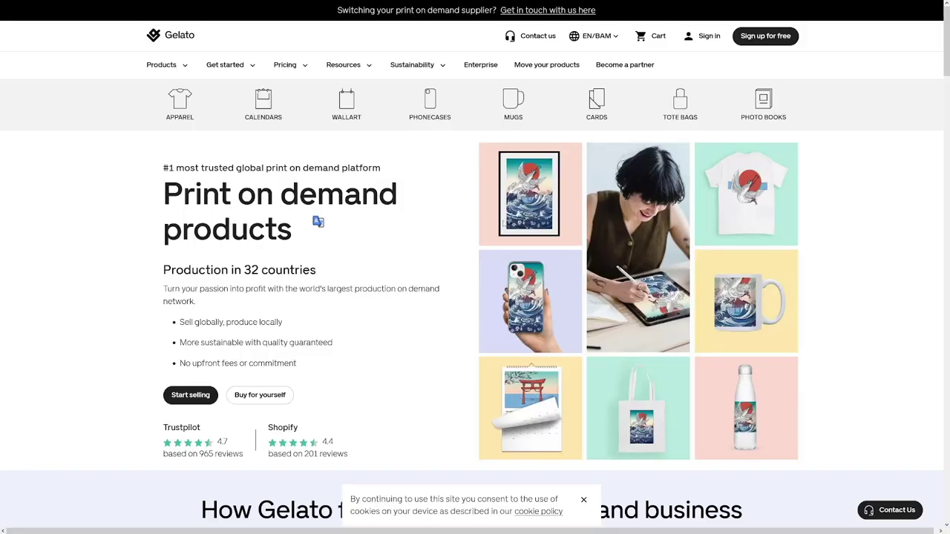
pyautogui.click(766, 35)
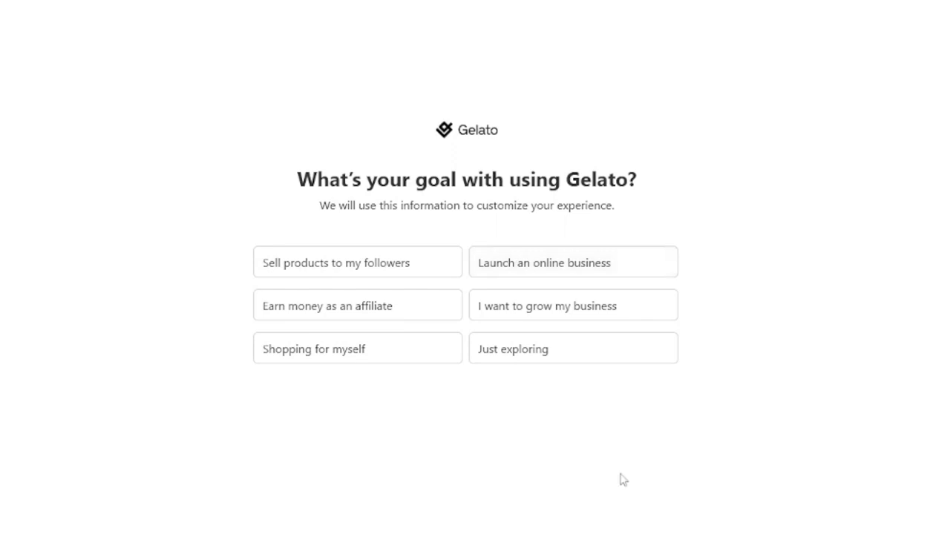
pyautogui.moveTo(297, 187); pyautogui.dragTo(681, 195)
pyautogui.click(422, 163)
pyautogui.click(523, 270)
pyautogui.click(333, 262)
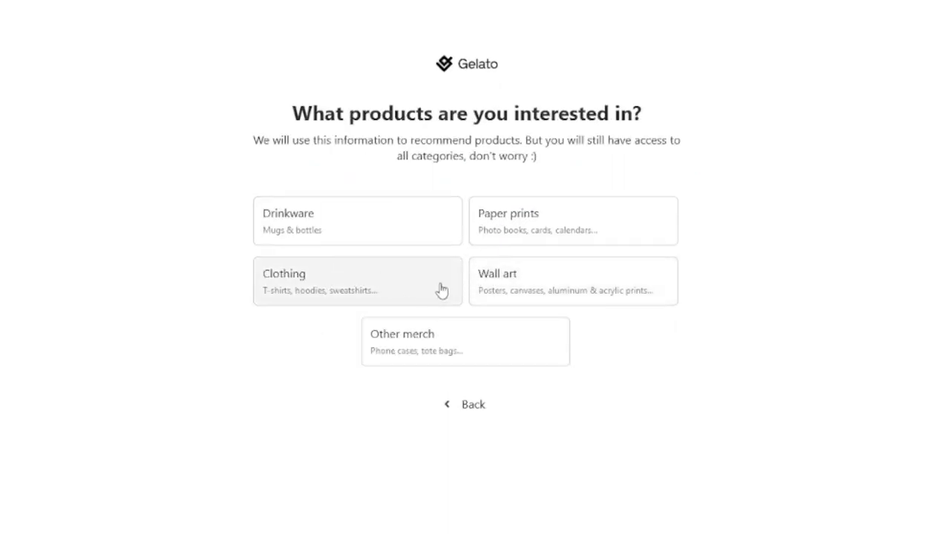
pyautogui.click(556, 301)
pyautogui.click(557, 302)
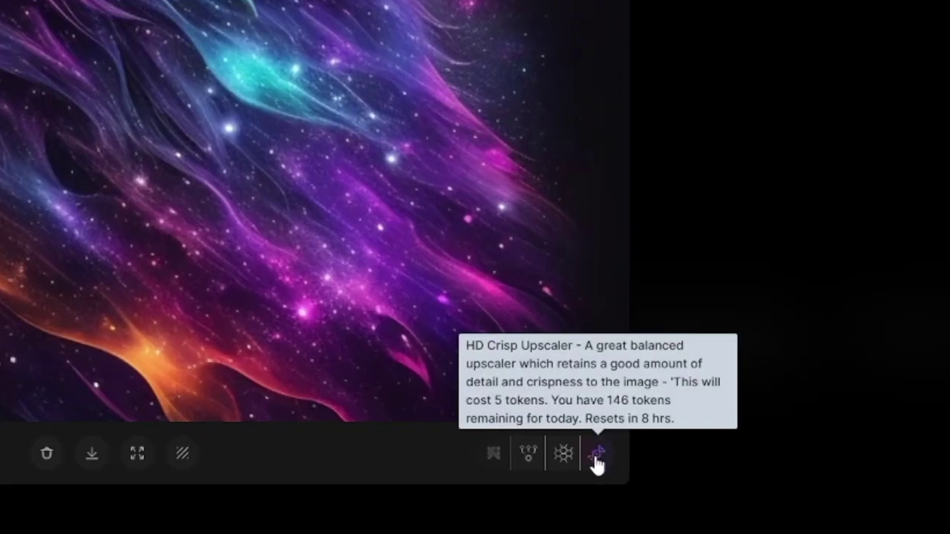
# Switch to Leonardo.Ai to upscale the lion image with HD Crisp Upscaler, and submit the lion artwork as the design in Gelato
pyautogui.click(599, 459)
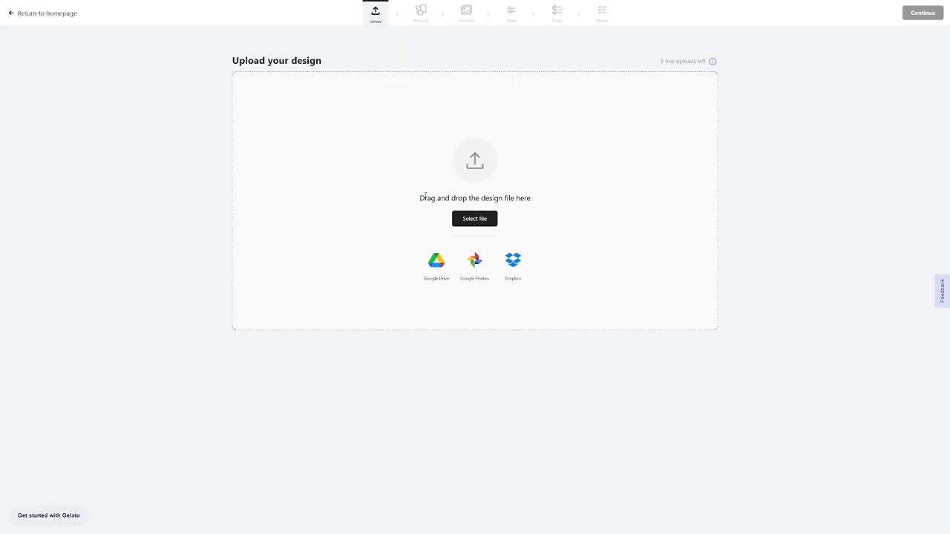
pyautogui.moveTo(419, 197); pyautogui.dragTo(442, 261)
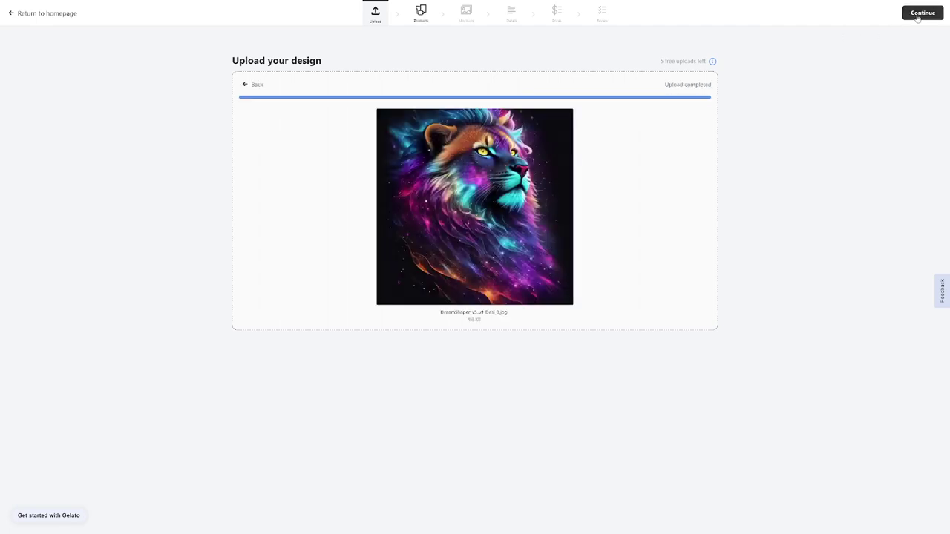
pyautogui.click(918, 15)
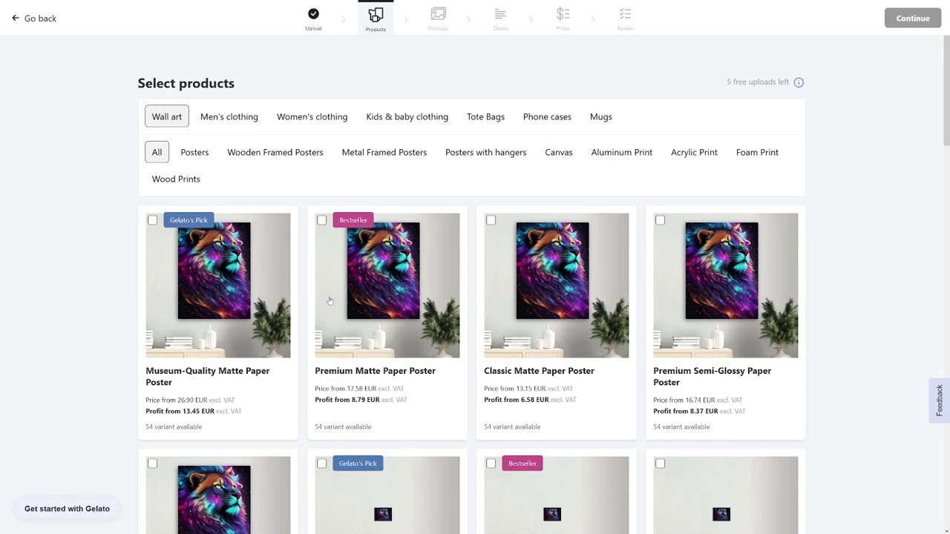
# Look through the wall art products previewed with the lion design, comparing their prices and profits
pyautogui.scroll(-2, 308, 381)
pyautogui.scroll(-1, 329, 298)
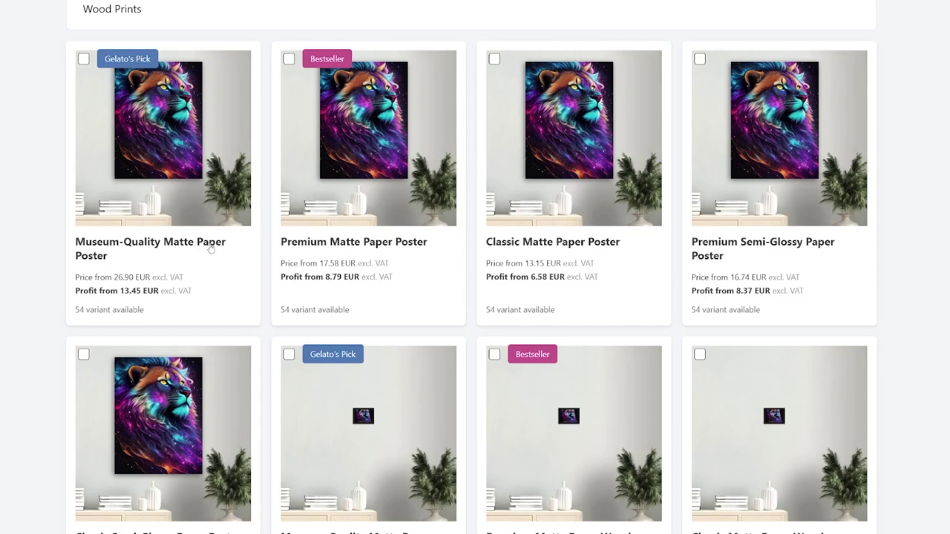
pyautogui.scroll(-2, 467, 258)
pyautogui.scroll(-15, 467, 258)
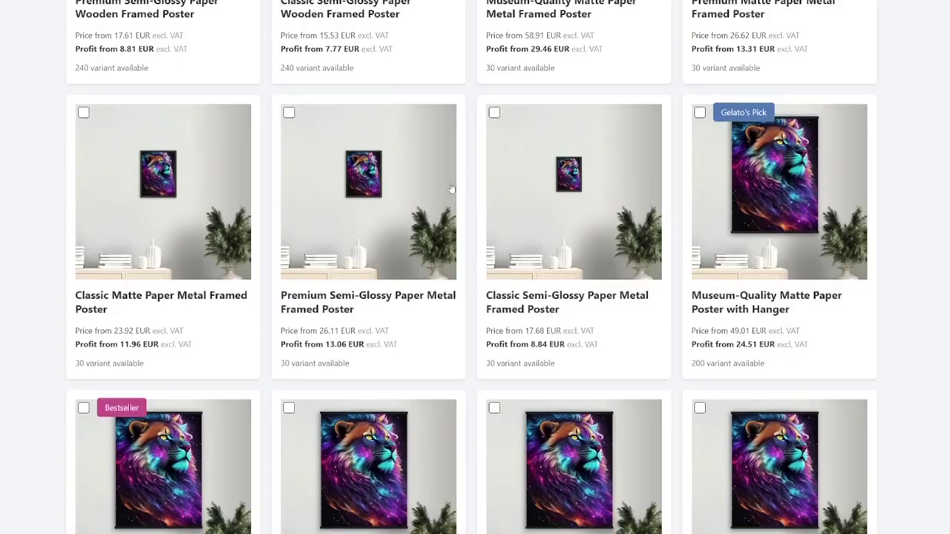
pyautogui.scroll(-6, 467, 268)
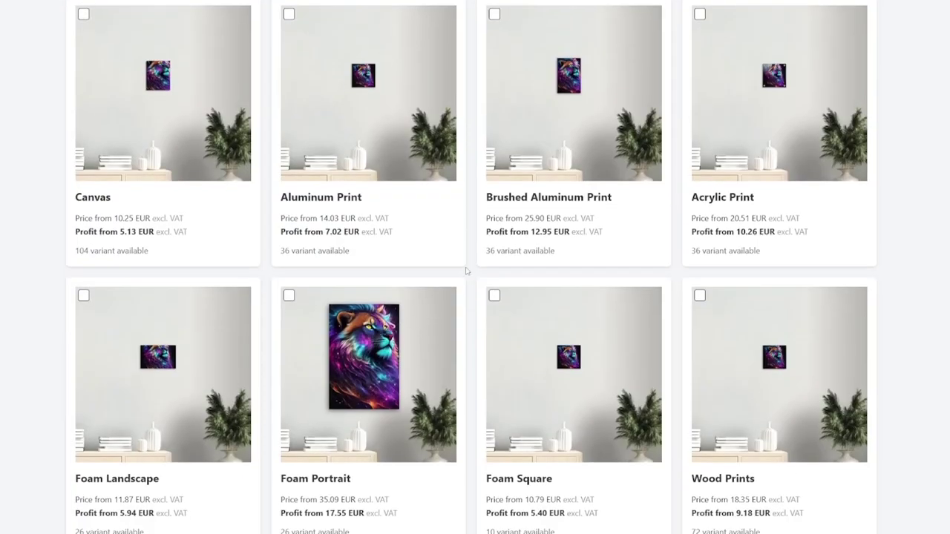
pyautogui.scroll(3, 470, 280)
pyautogui.scroll(20, 471, 280)
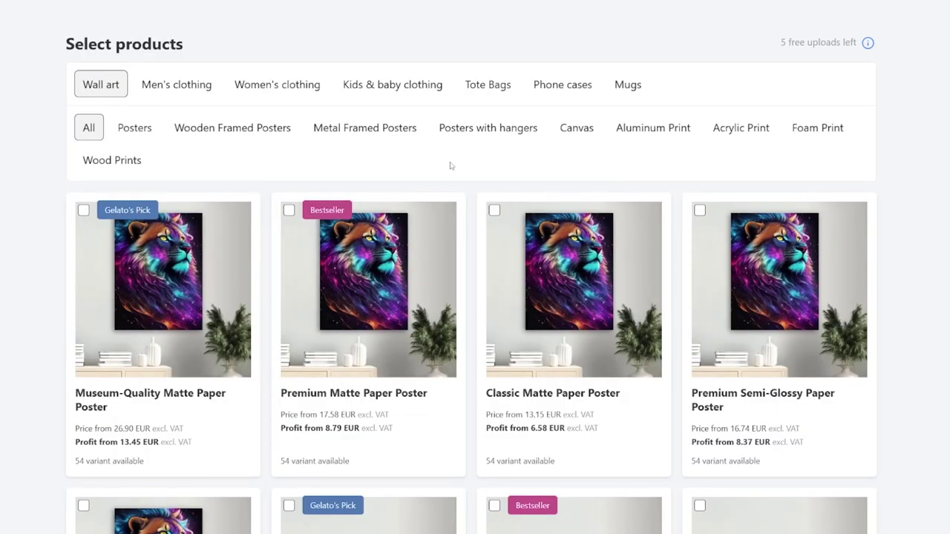
# Browse the men's clothing and phone case categories, examining how the lion design looks on the phone cases
pyautogui.click(189, 88)
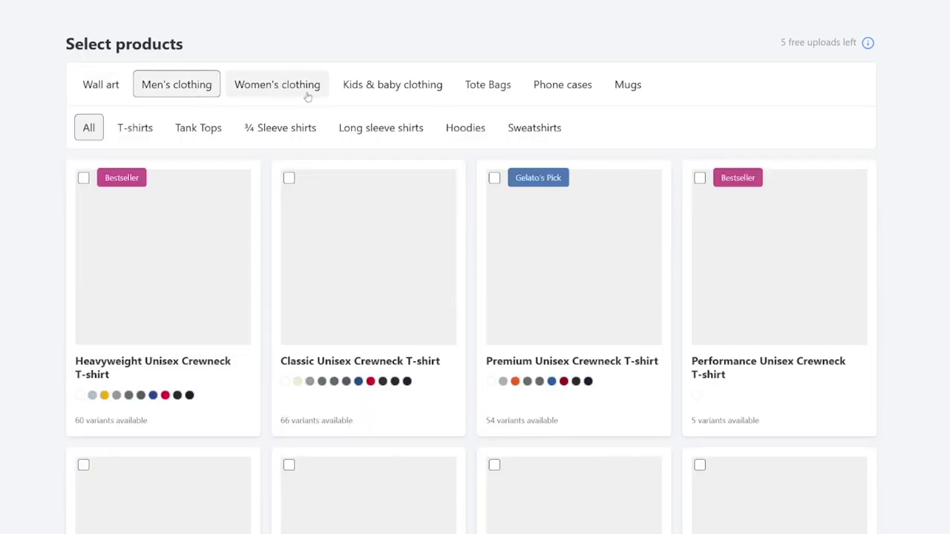
pyautogui.click(553, 86)
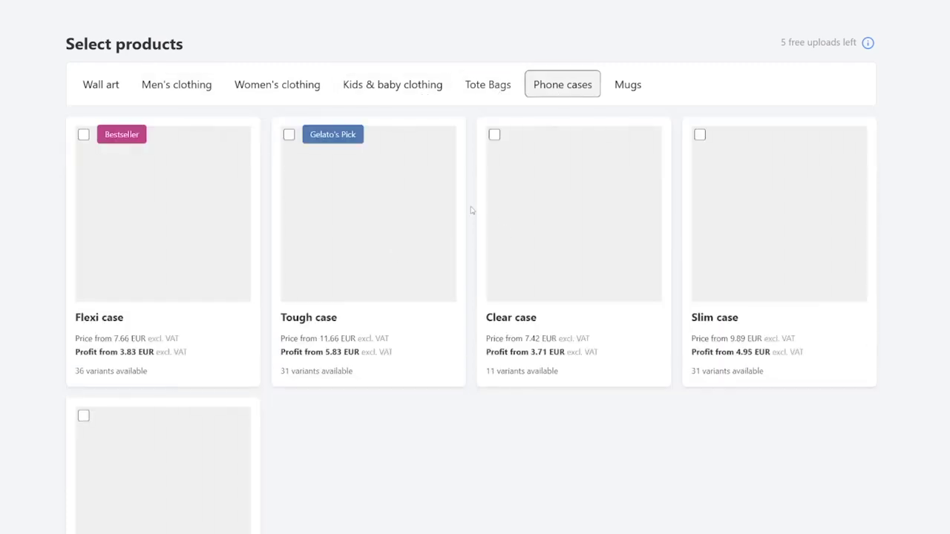
pyautogui.scroll(-1, 471, 211)
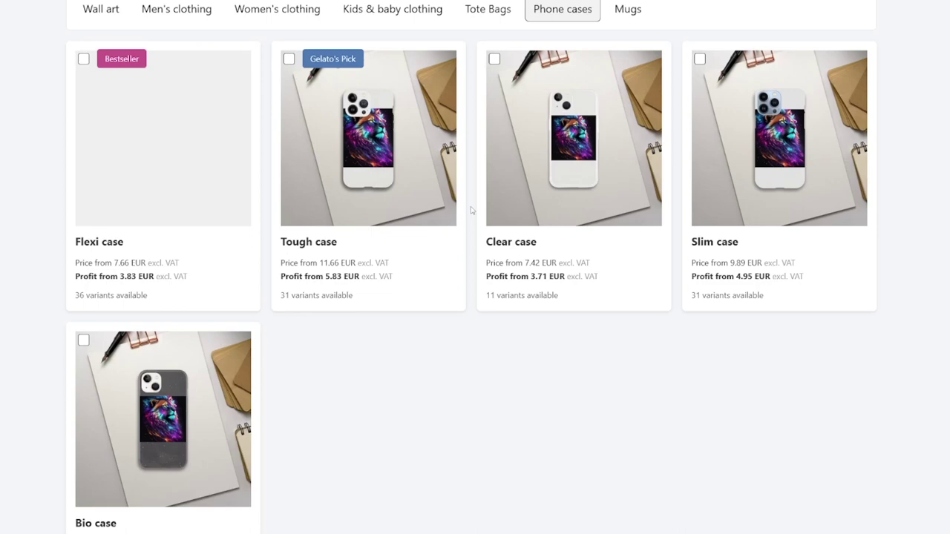
pyautogui.scroll(1, 471, 211)
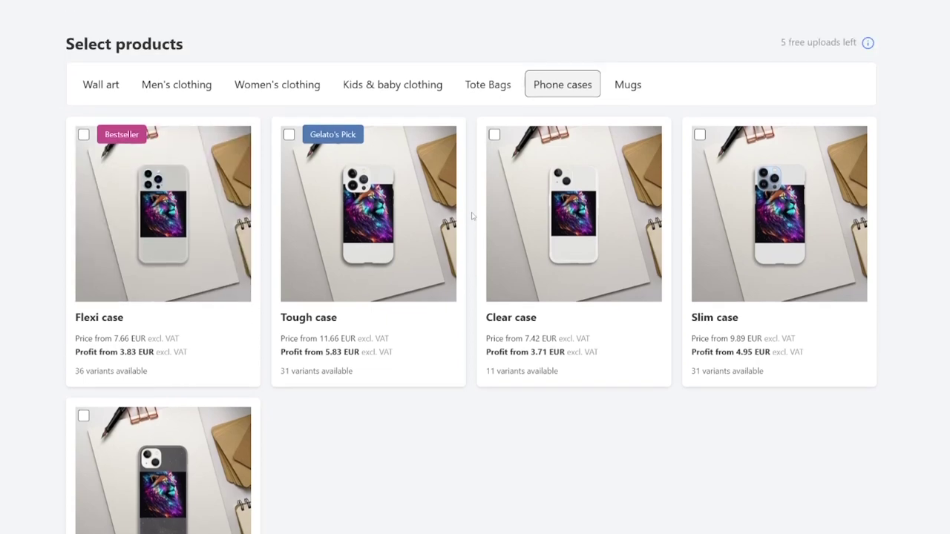